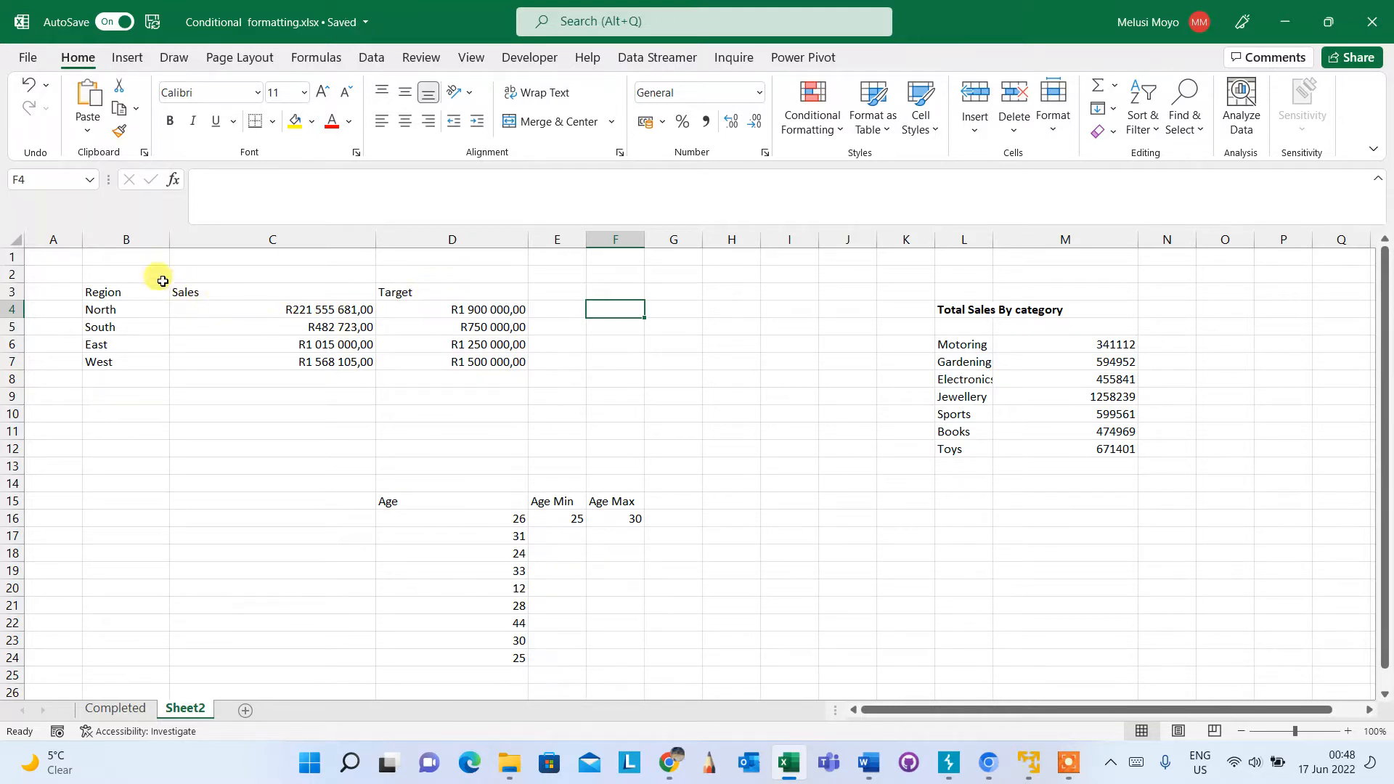
{"action": "left_click", "coordinate": [100, 310]}
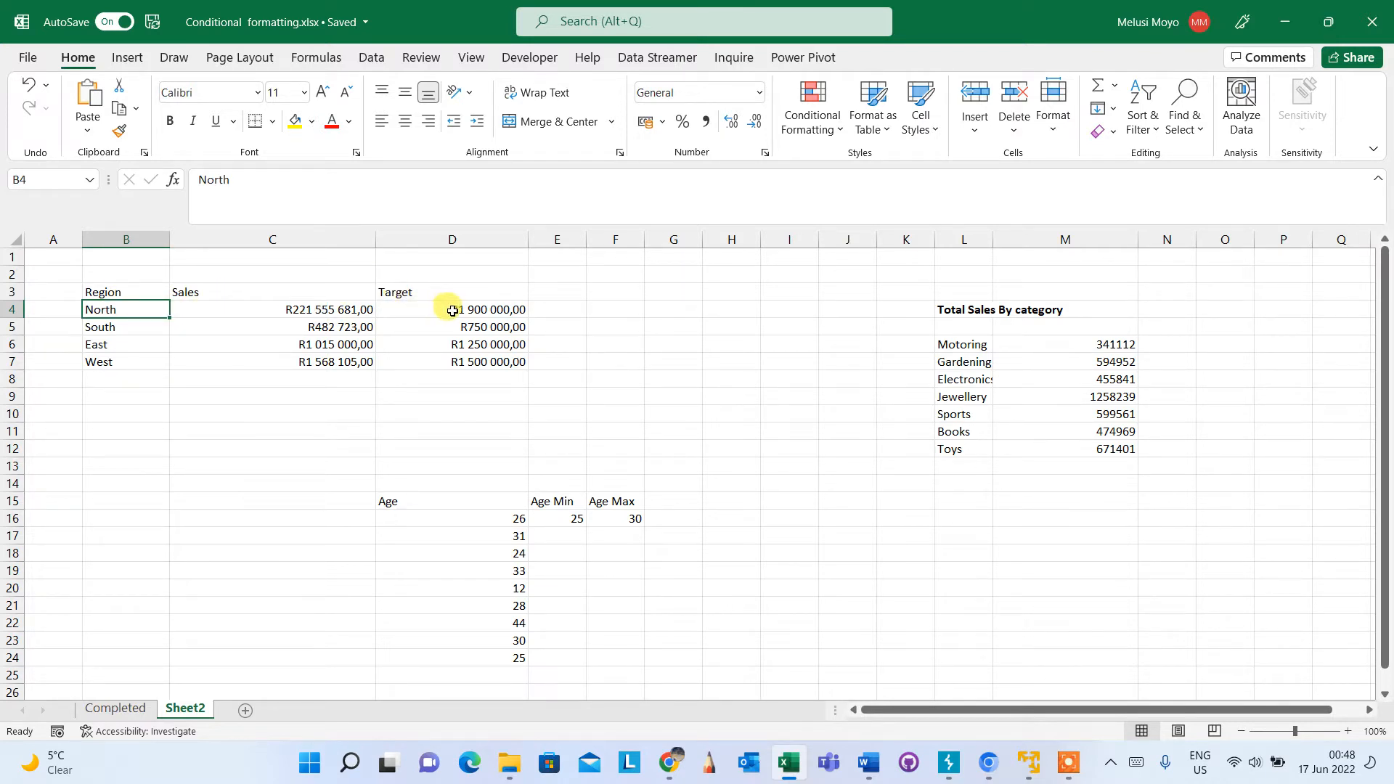
{"action": "left_click", "coordinate": [281, 312]}
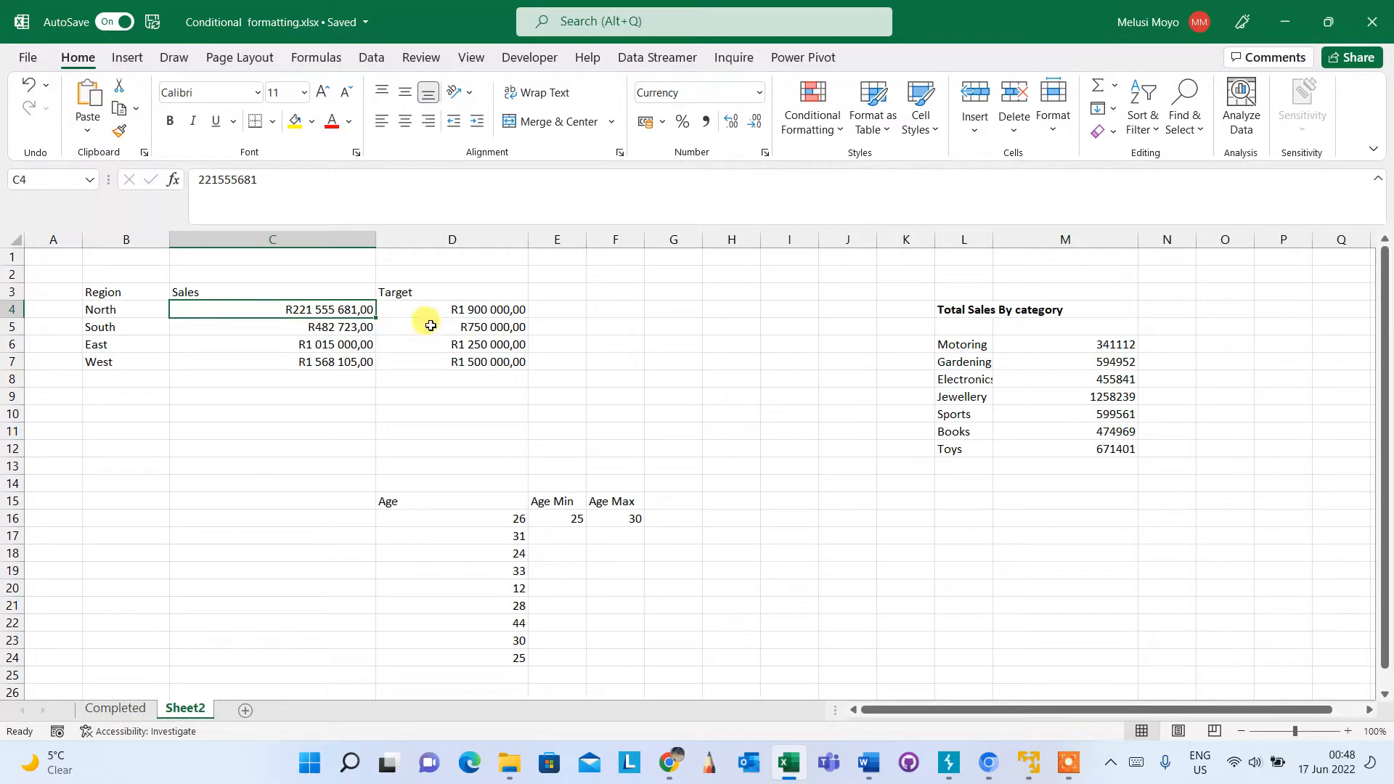
{"action": "left_click", "coordinate": [459, 309]}
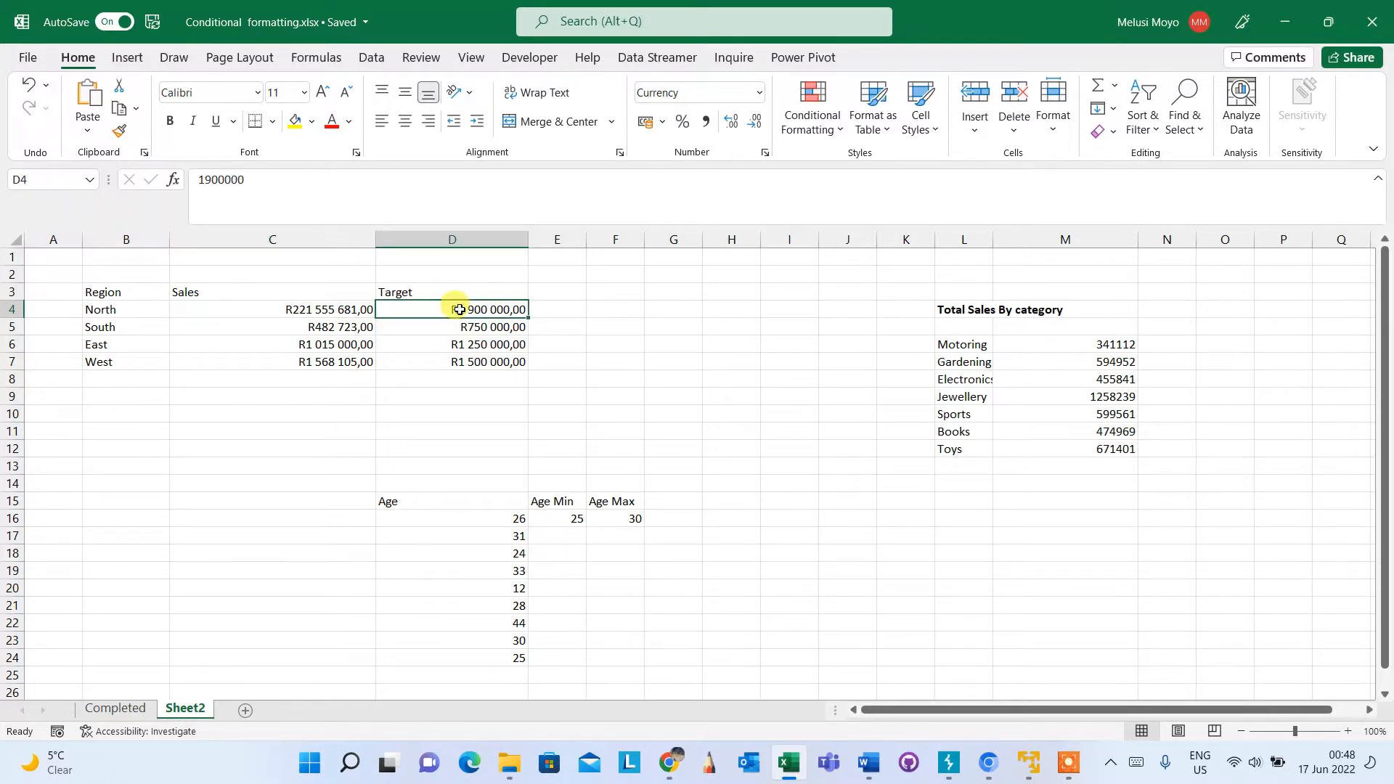
{"action": "left_click", "coordinate": [334, 309]}
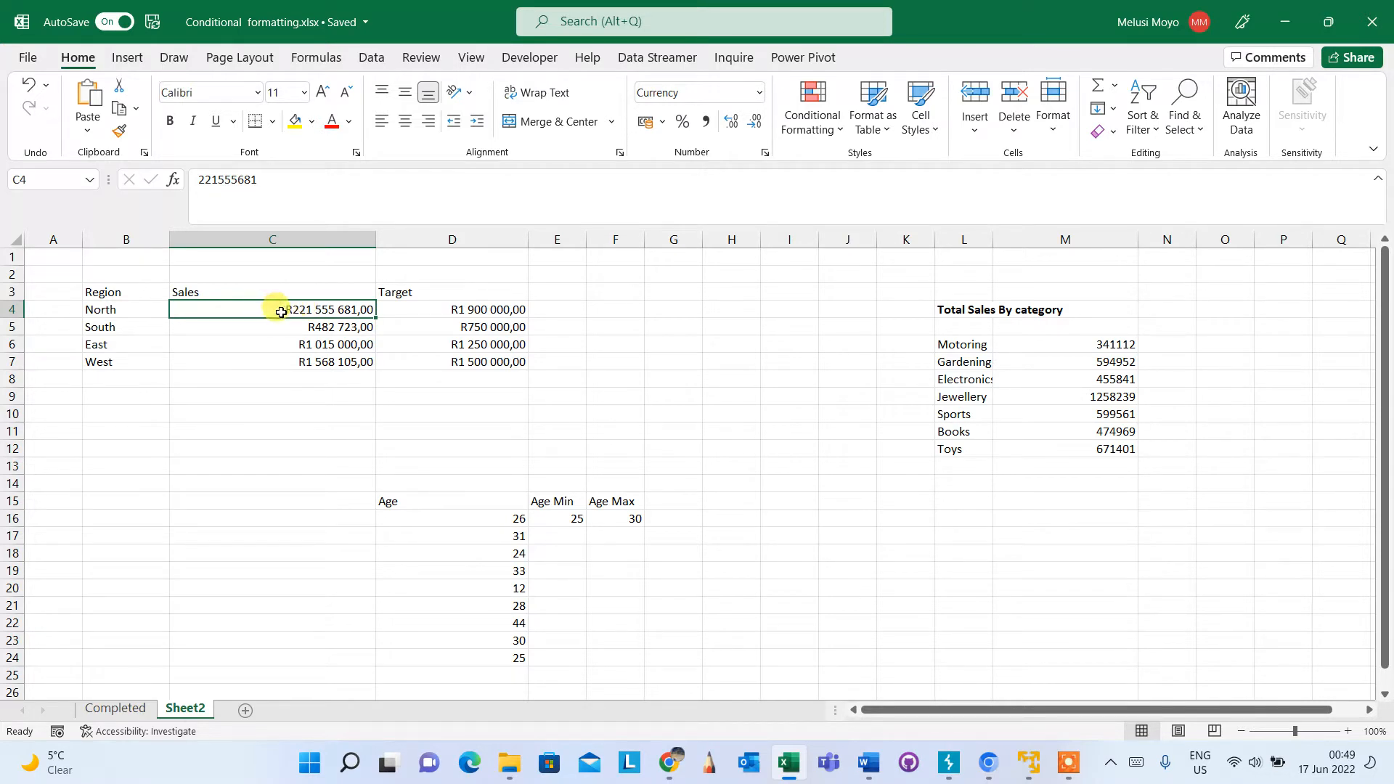
{"action": "left_click", "coordinate": [418, 313]}
Add a Greater Than highlight rule to North's sales in C4, comparing with =$D$4 and using Green Fill with Dark Green Text
{"action": "left_click", "coordinate": [352, 310]}
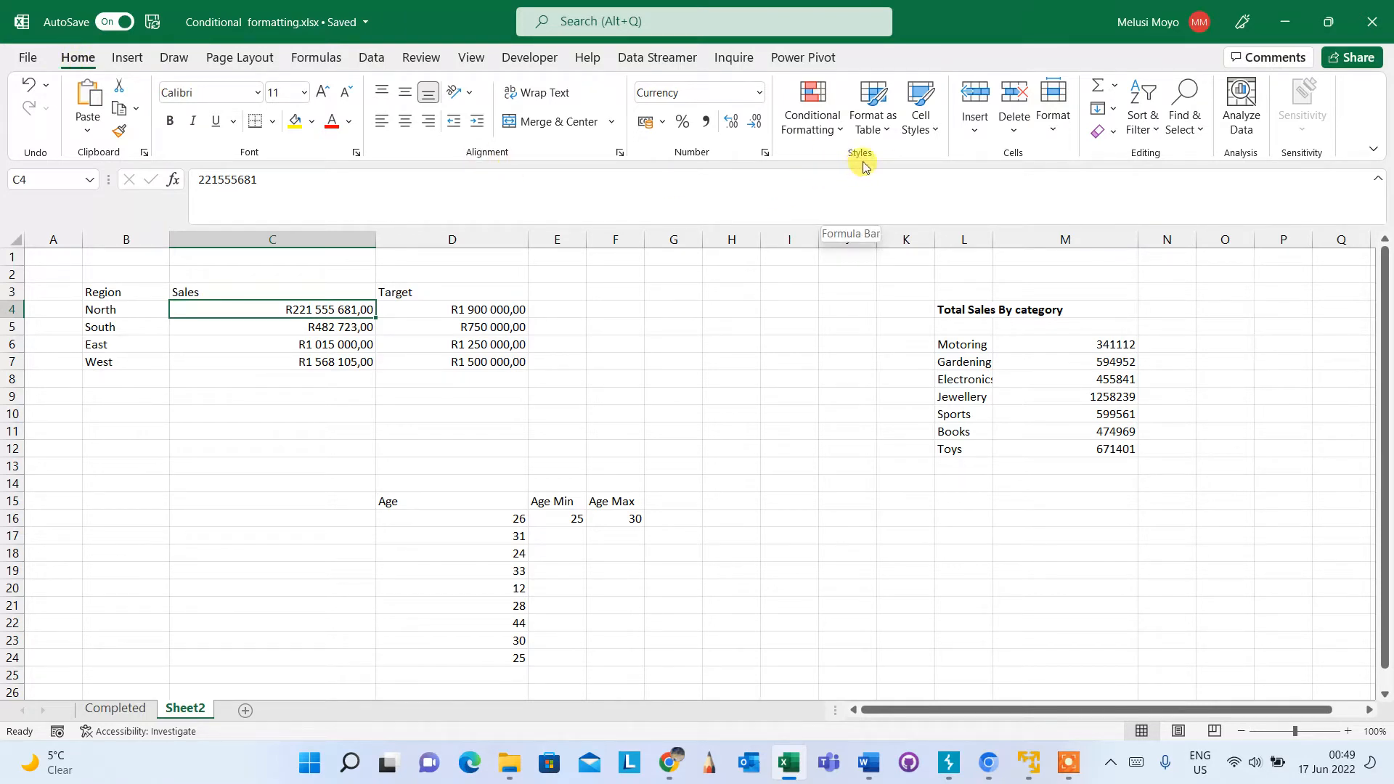
{"action": "left_click", "coordinate": [834, 131]}
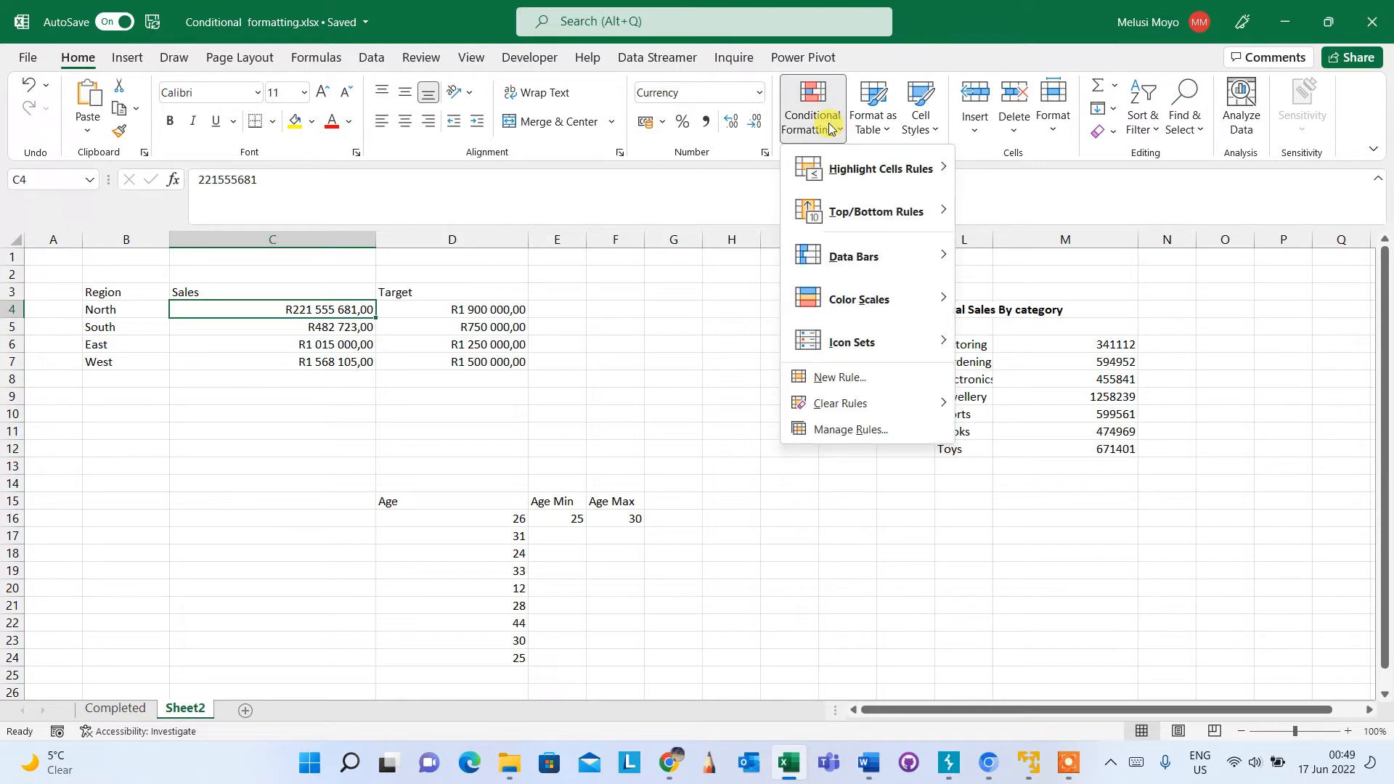
{"action": "mouse_move", "coordinate": [849, 173]}
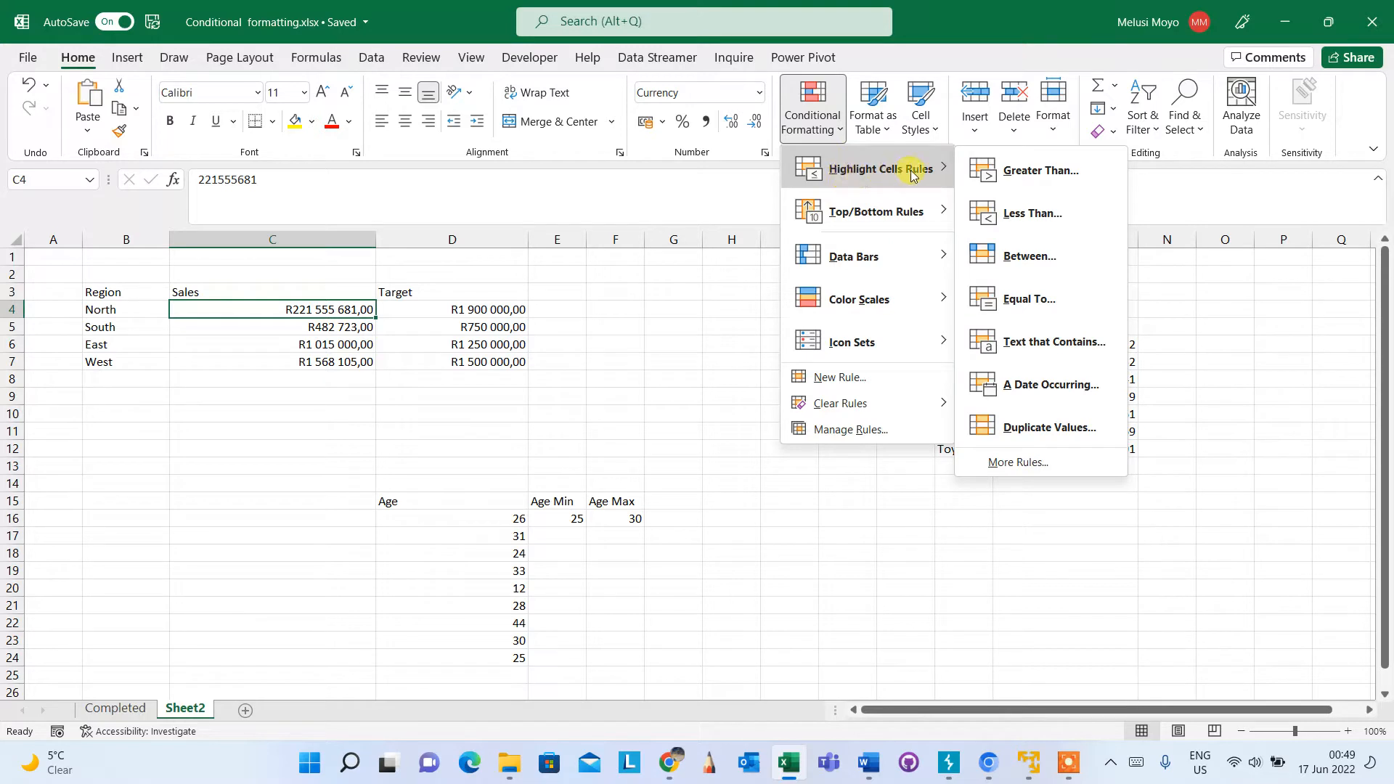
{"action": "left_click", "coordinate": [1021, 179]}
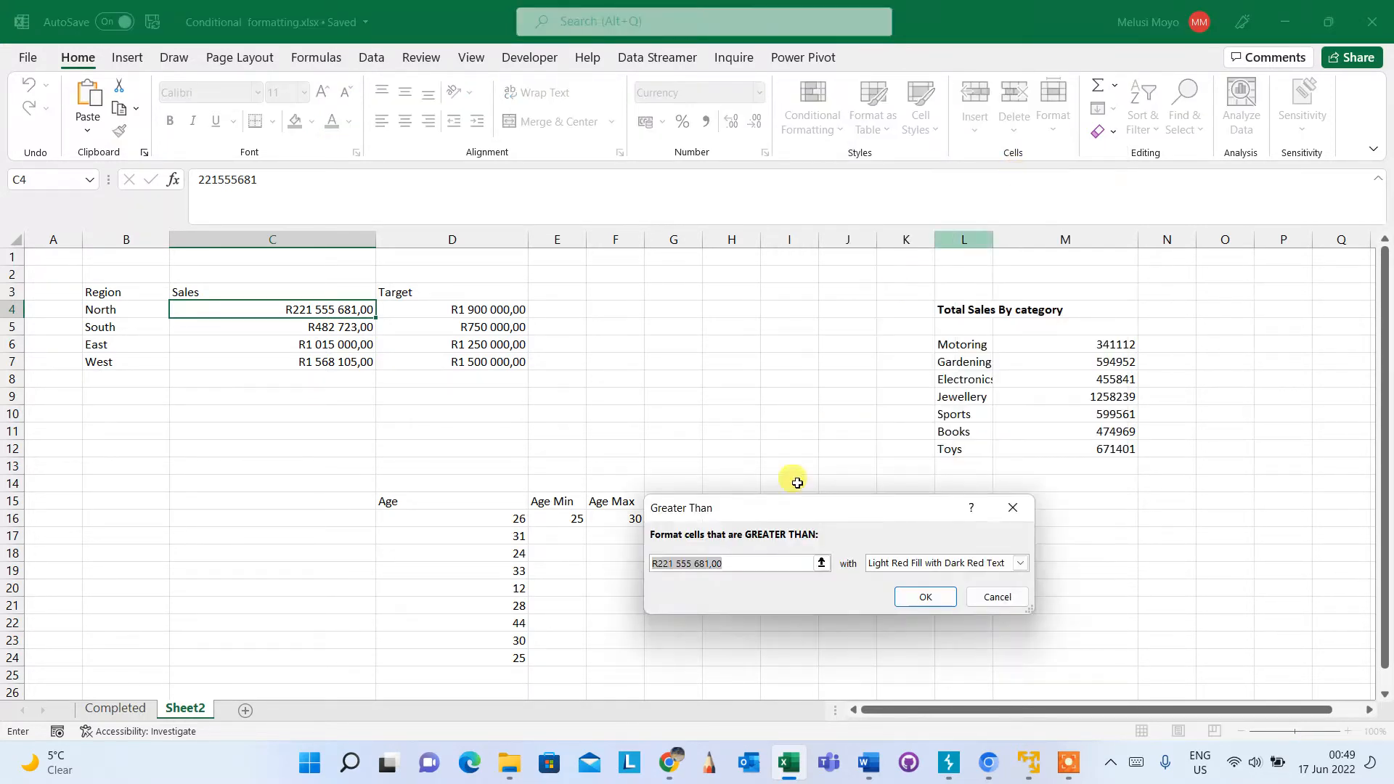
{"action": "left_click_drag", "start_coordinate": [783, 514], "coordinate": [723, 282]}
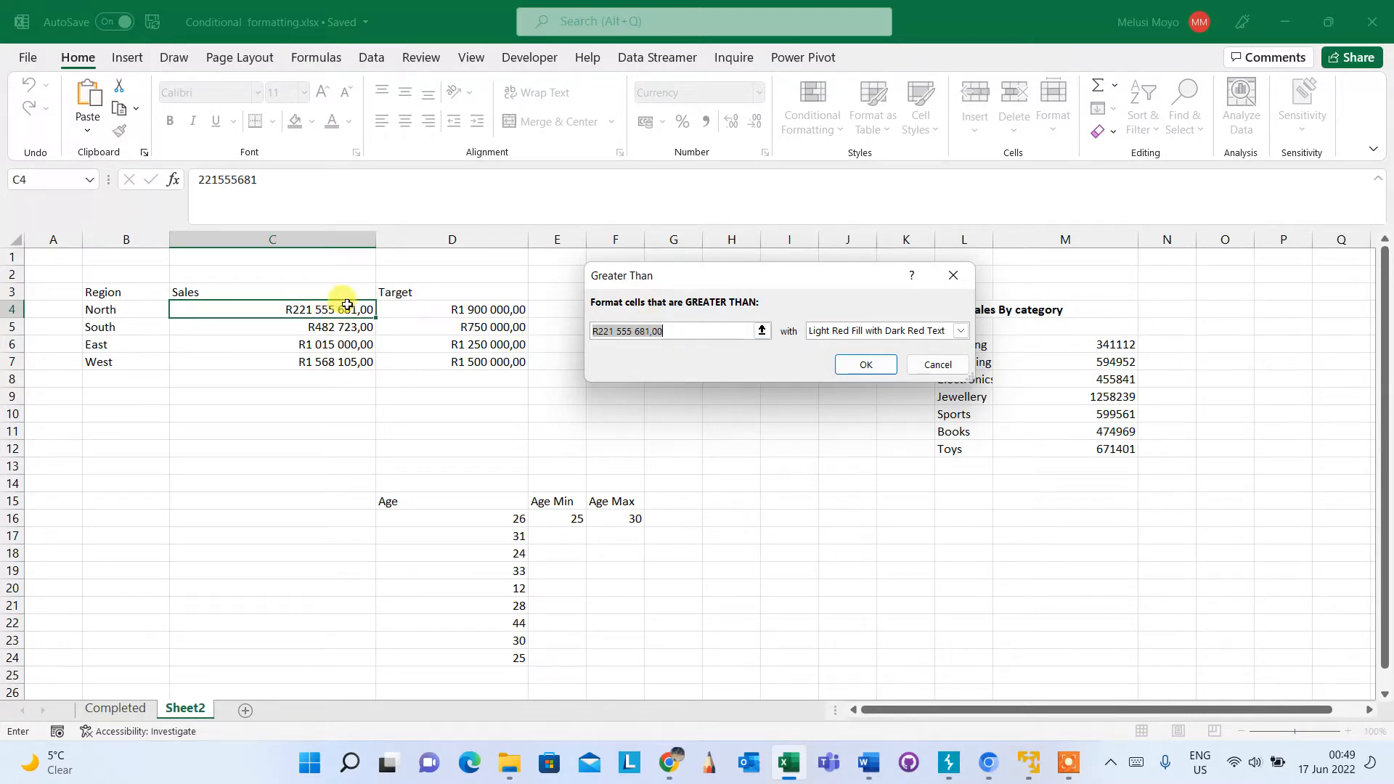
{"action": "left_click", "coordinate": [519, 307]}
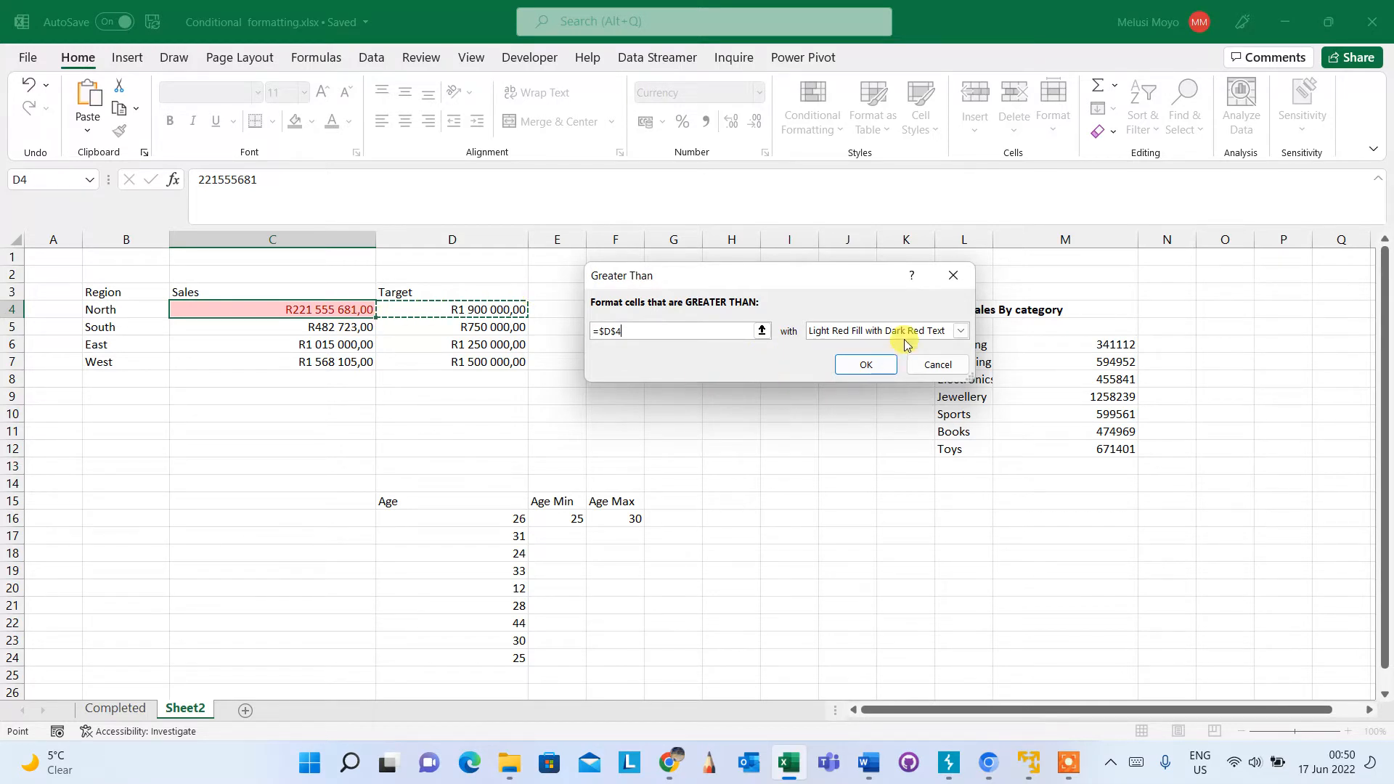
{"action": "left_click", "coordinate": [963, 332]}
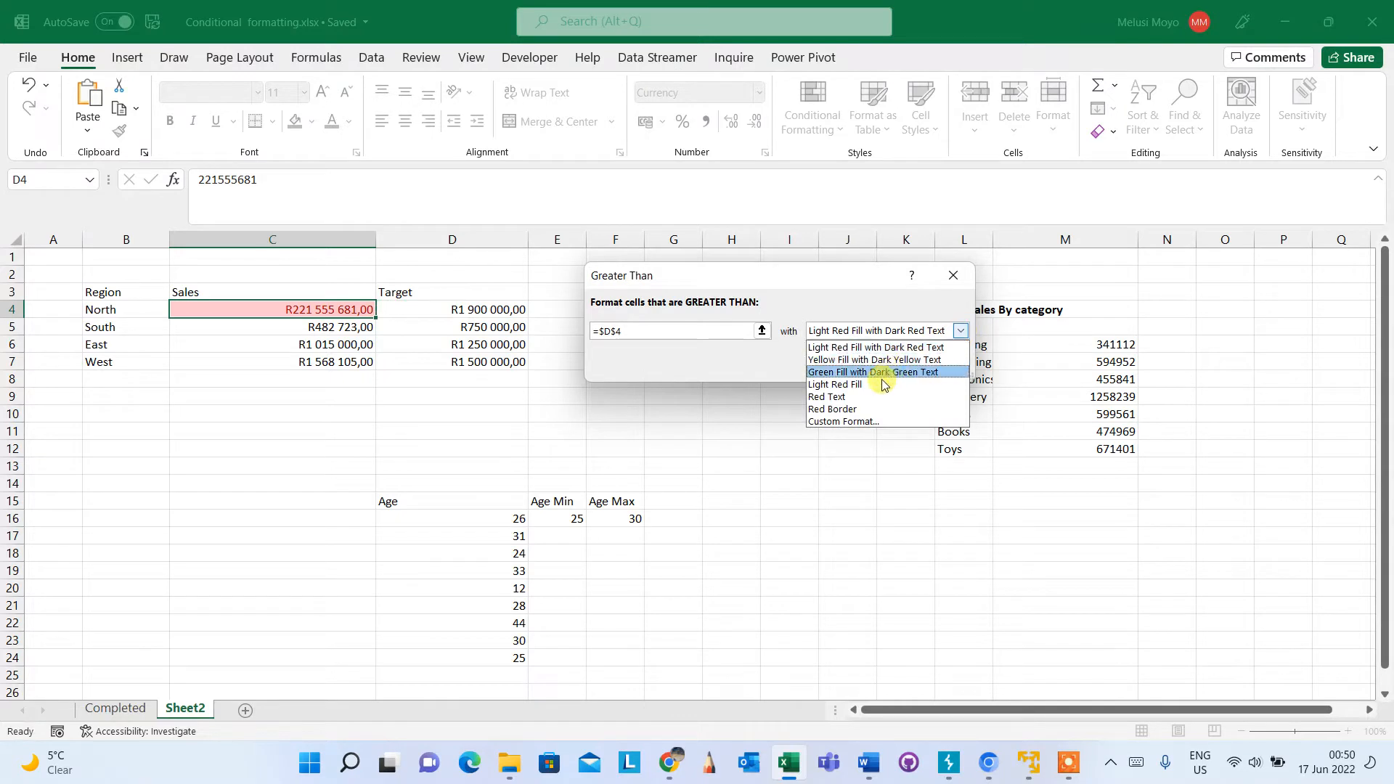
{"action": "left_click", "coordinate": [840, 373]}
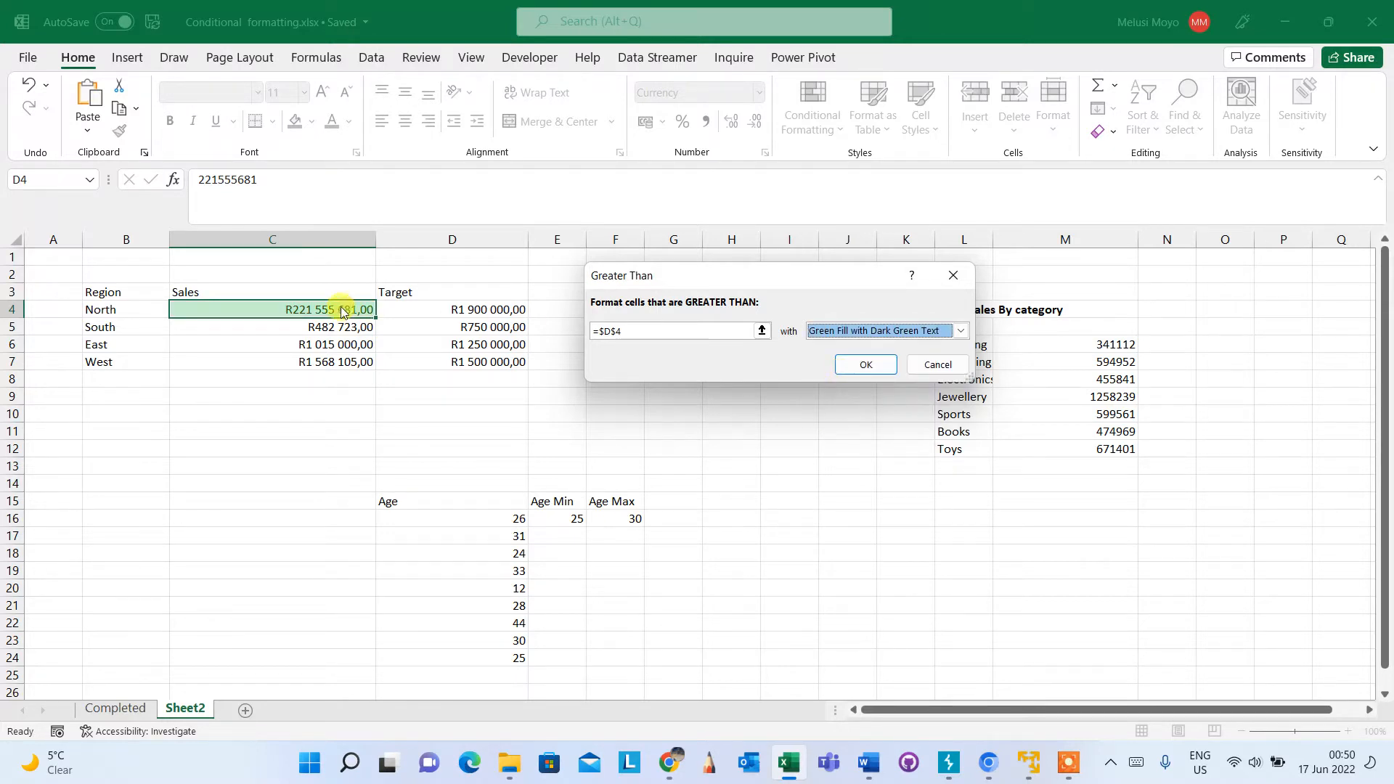
{"action": "left_click", "coordinate": [847, 364]}
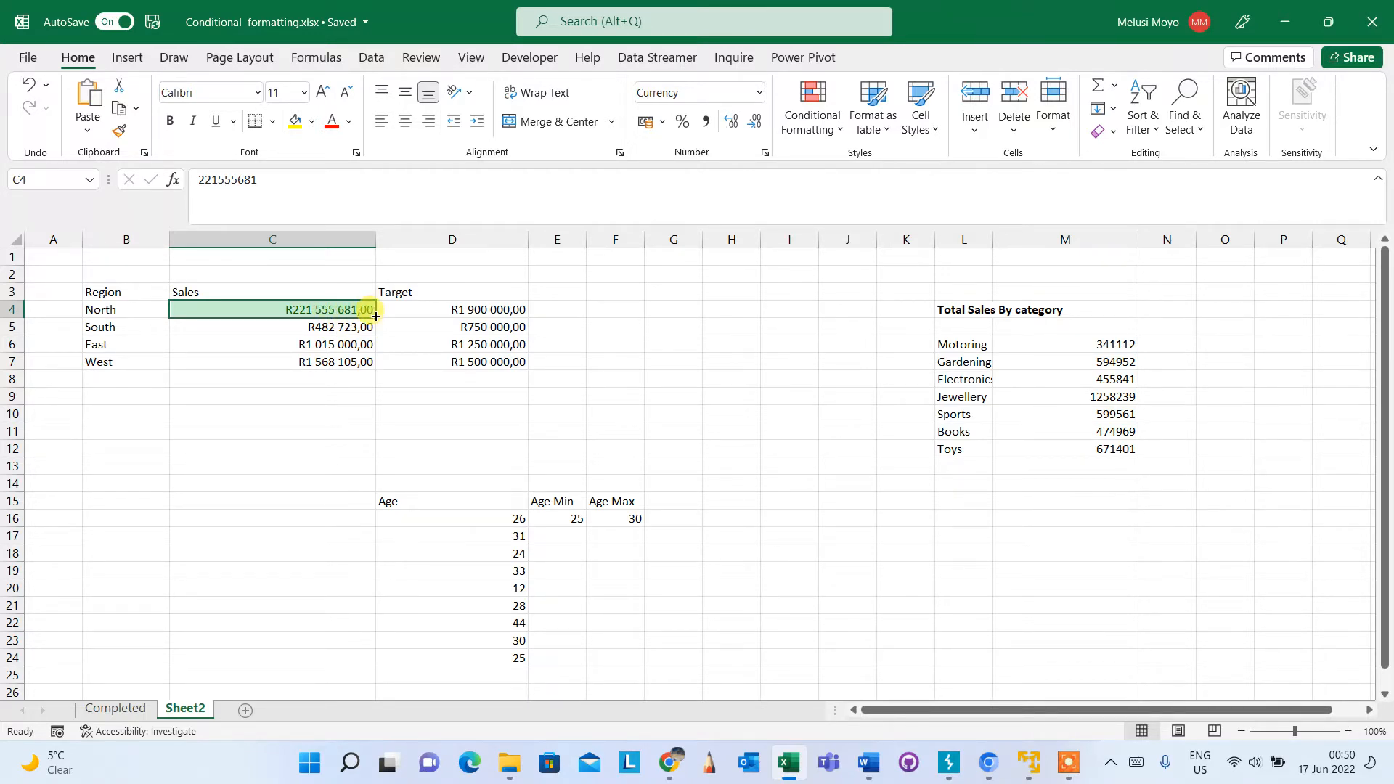
Edit C4's conditional formatting rule so that it compares with the relative reference =D4
{"action": "left_click", "coordinate": [842, 130]}
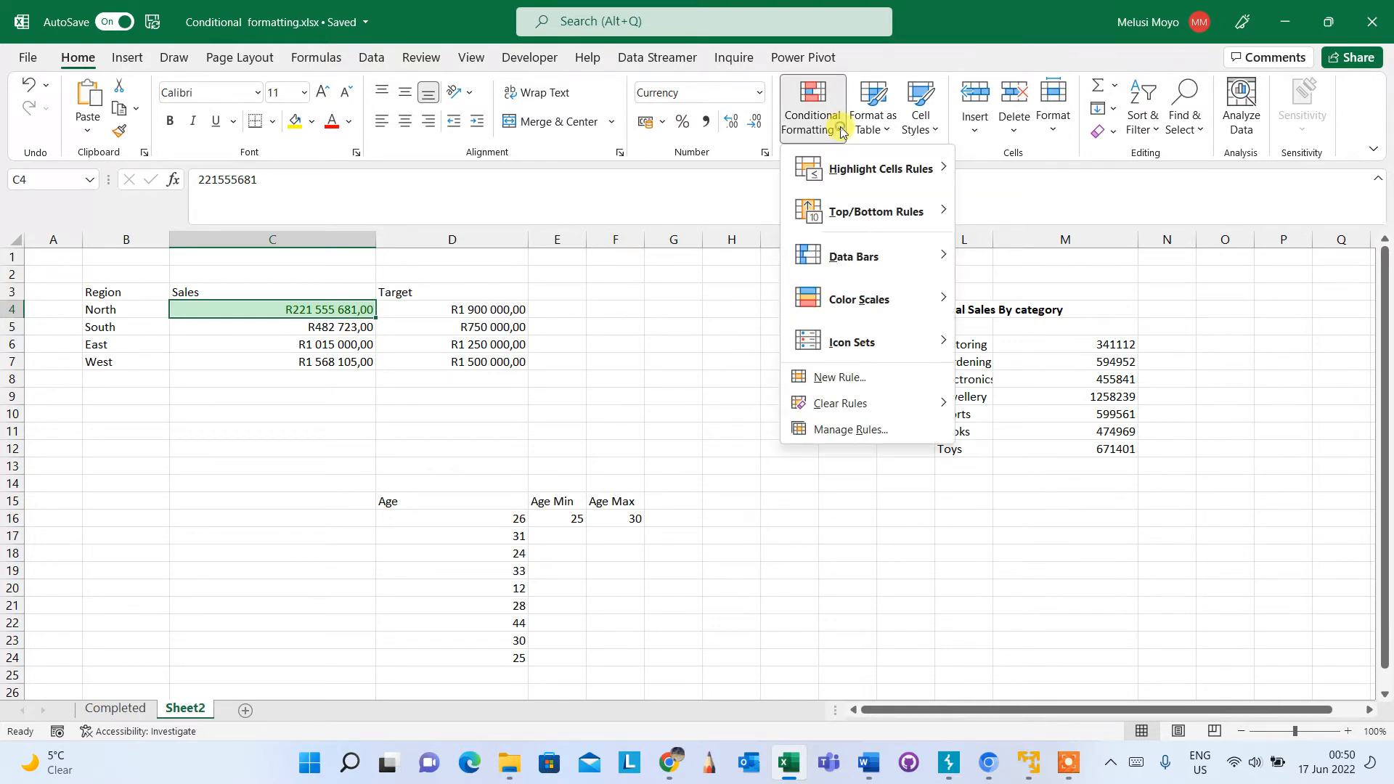
{"action": "left_click", "coordinate": [849, 429]}
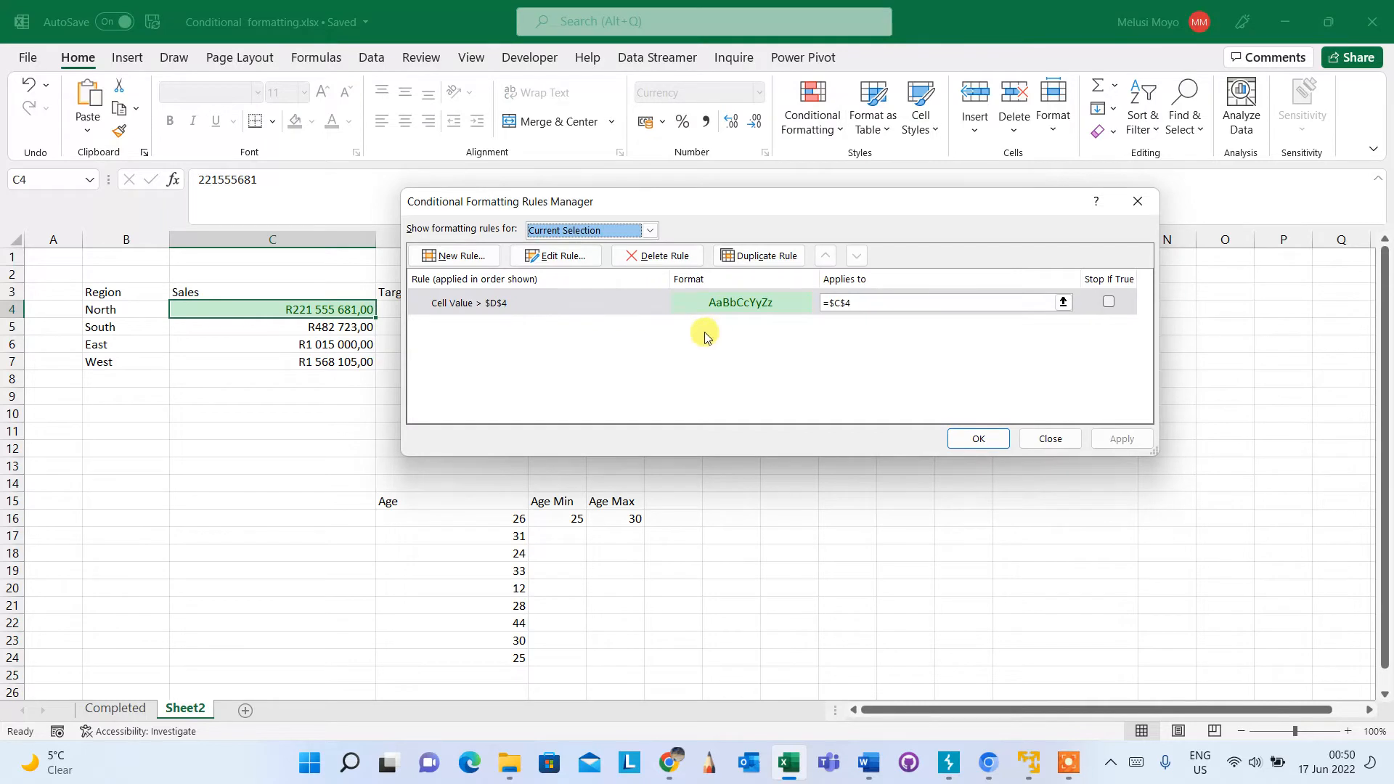
{"action": "left_click_drag", "start_coordinate": [680, 209], "coordinate": [862, 191]}
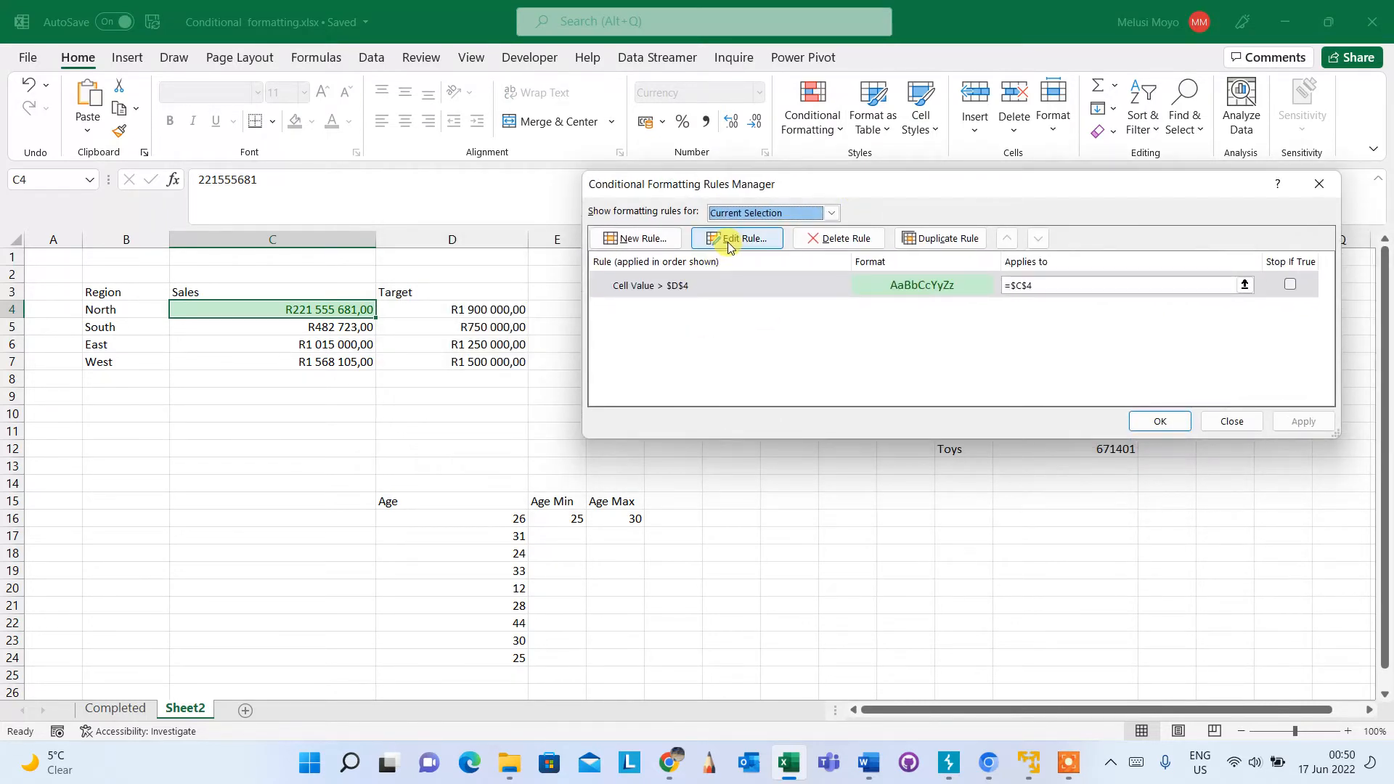
{"action": "left_click", "coordinate": [730, 246]}
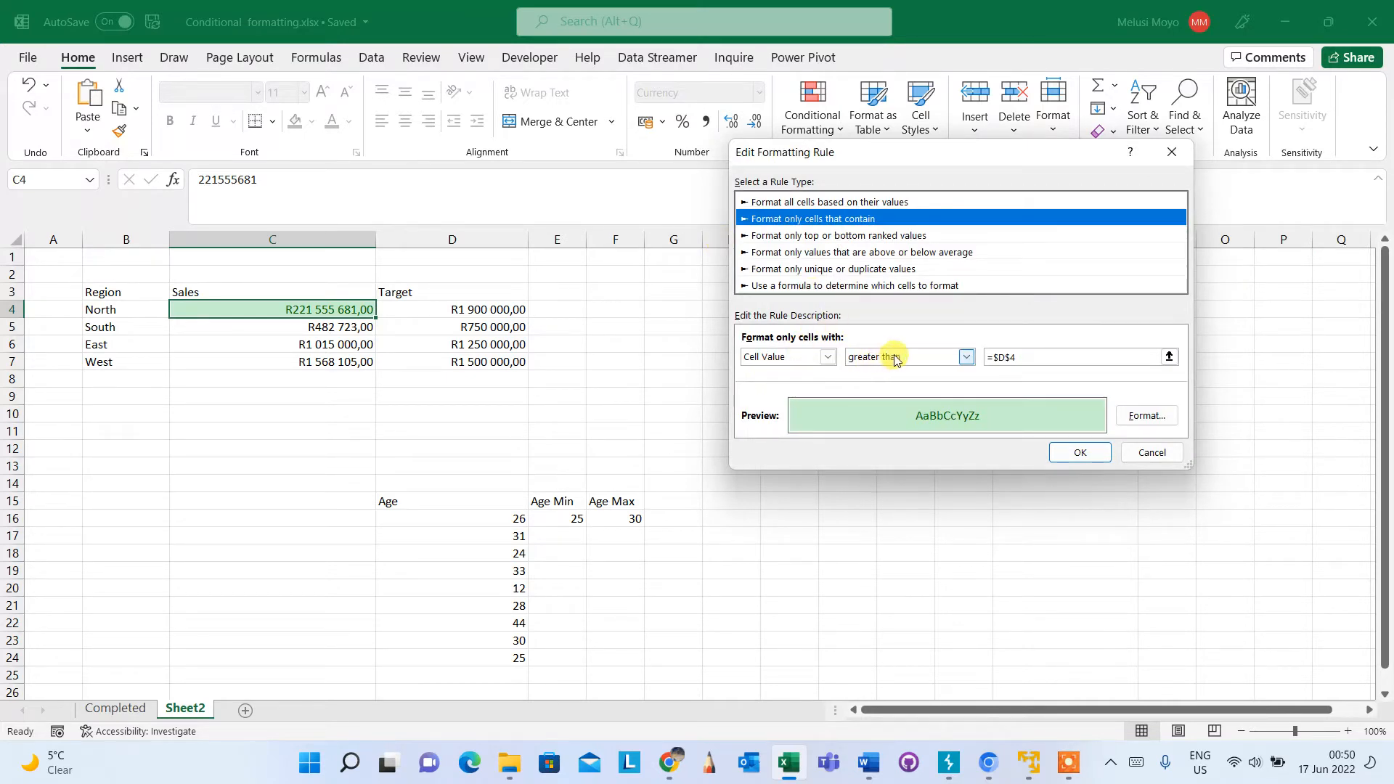
{"action": "left_click", "coordinate": [999, 357]}
{"action": "key", "text": "BackSpace"}
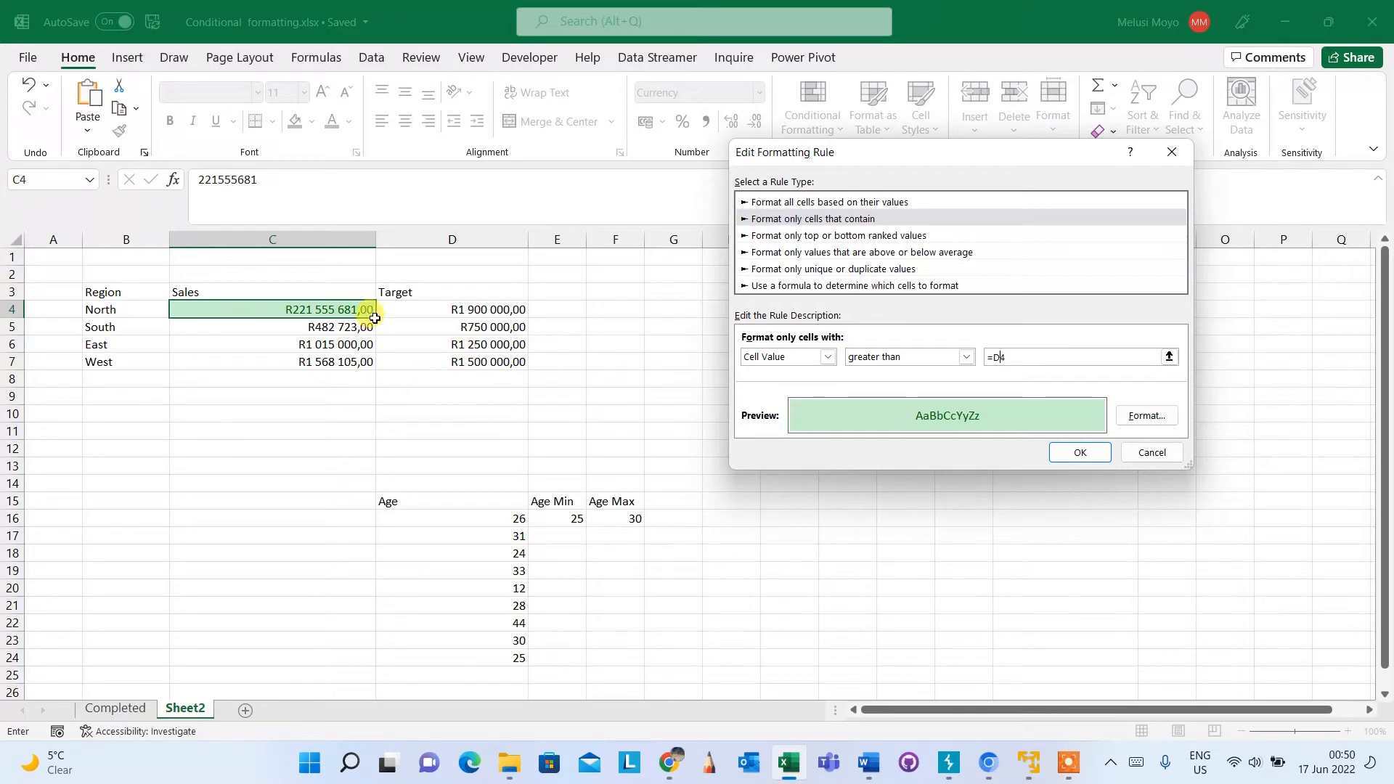
{"action": "left_click", "coordinate": [1077, 452]}
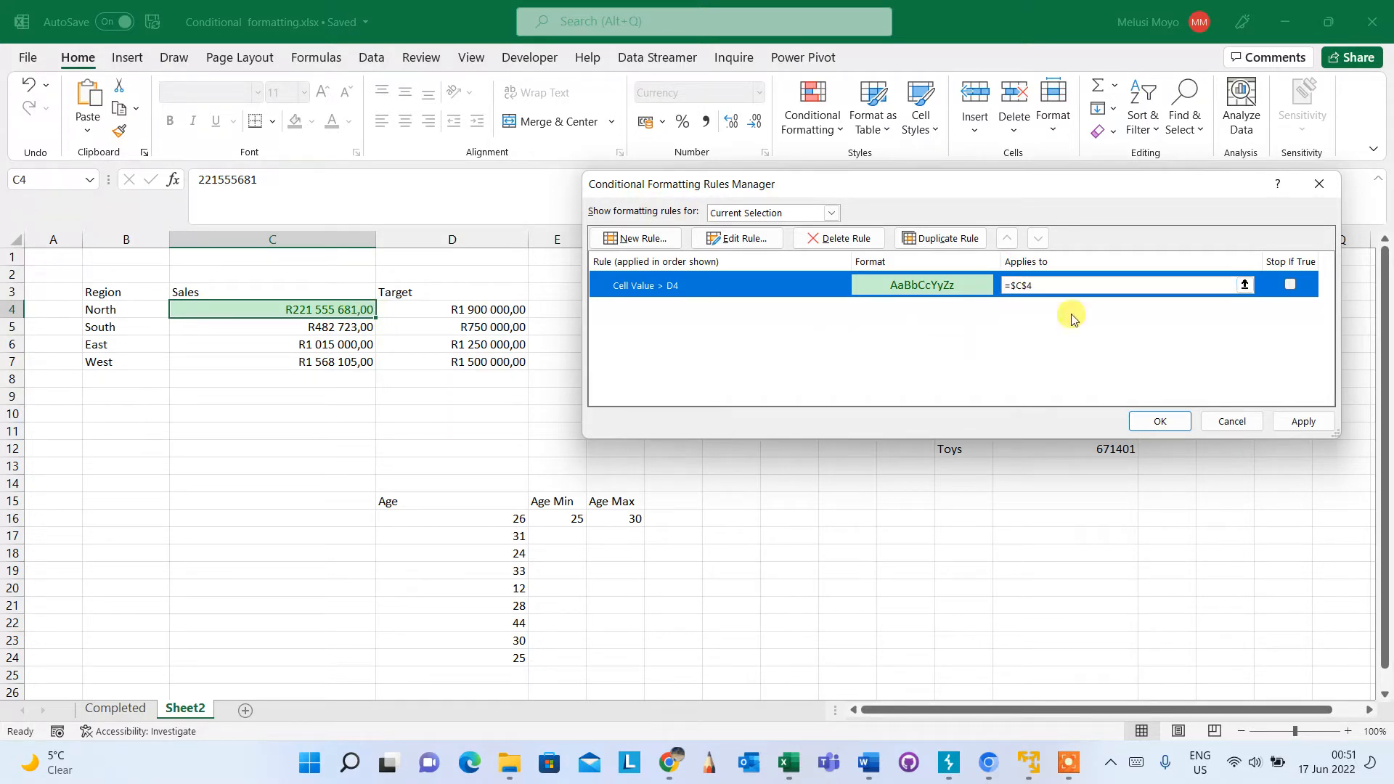
Extend the rule's applied range to the sales of all regions, =$C$4:$C$7, and apply it
{"action": "left_click", "coordinate": [1246, 286]}
{"action": "left_click", "coordinate": [1245, 286]}
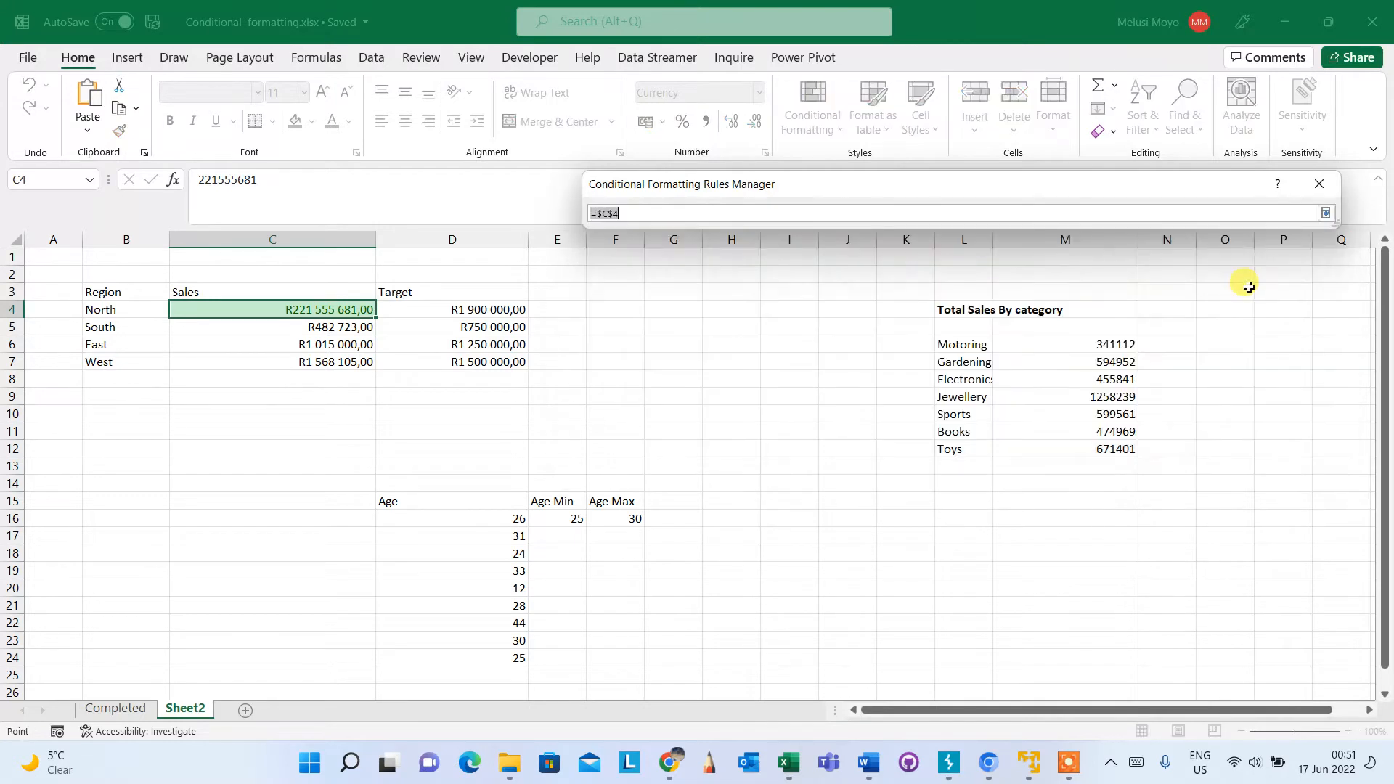
{"action": "left_click_drag", "start_coordinate": [276, 308], "coordinate": [275, 360]}
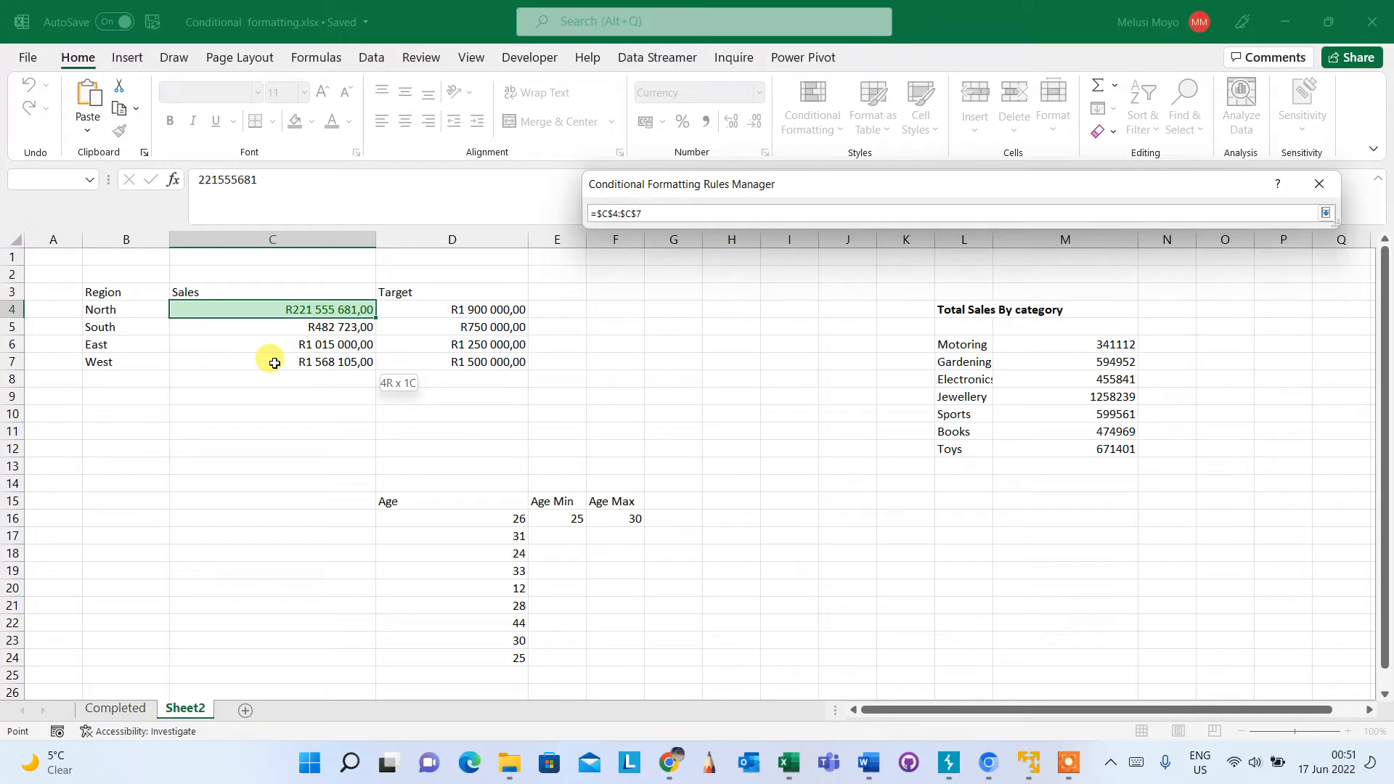
{"action": "left_click_drag", "start_coordinate": [275, 363], "coordinate": [274, 363]}
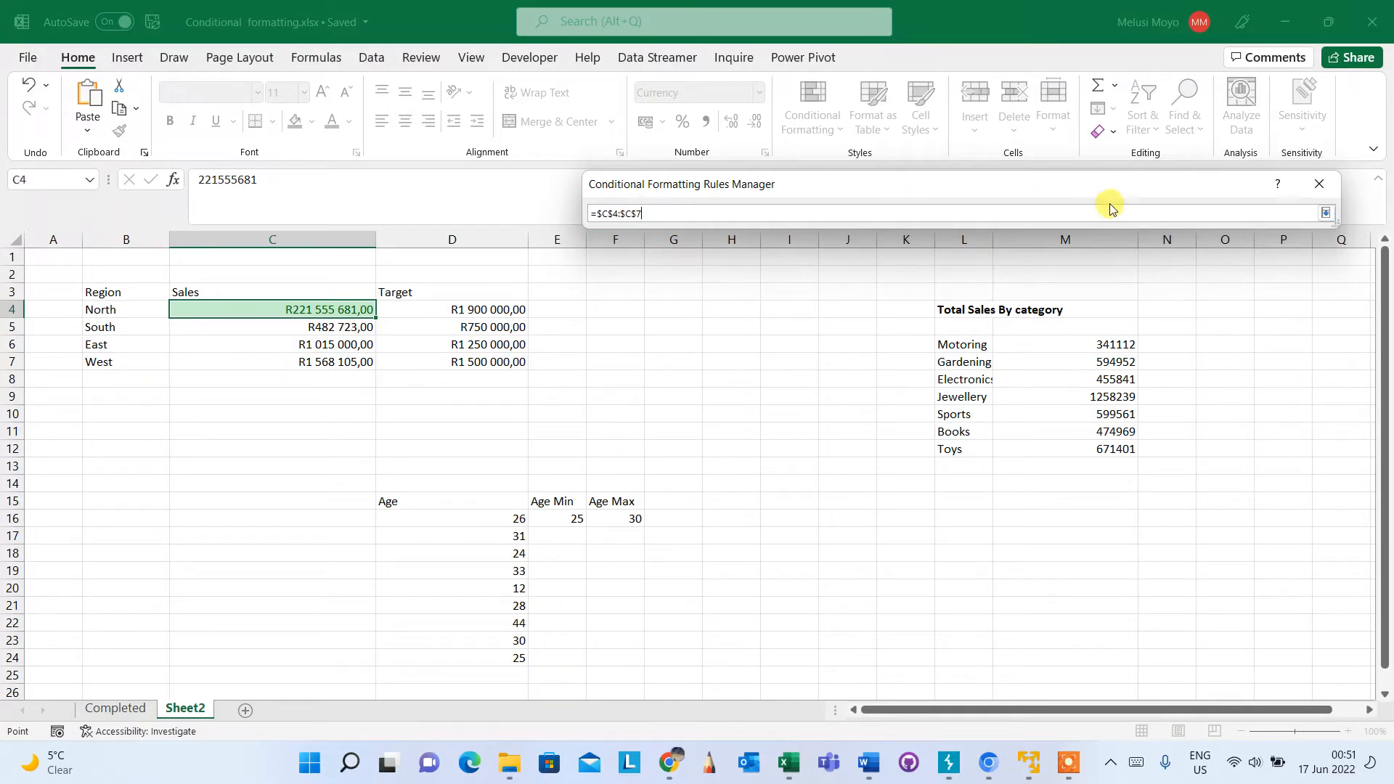
{"action": "left_click", "coordinate": [1325, 214]}
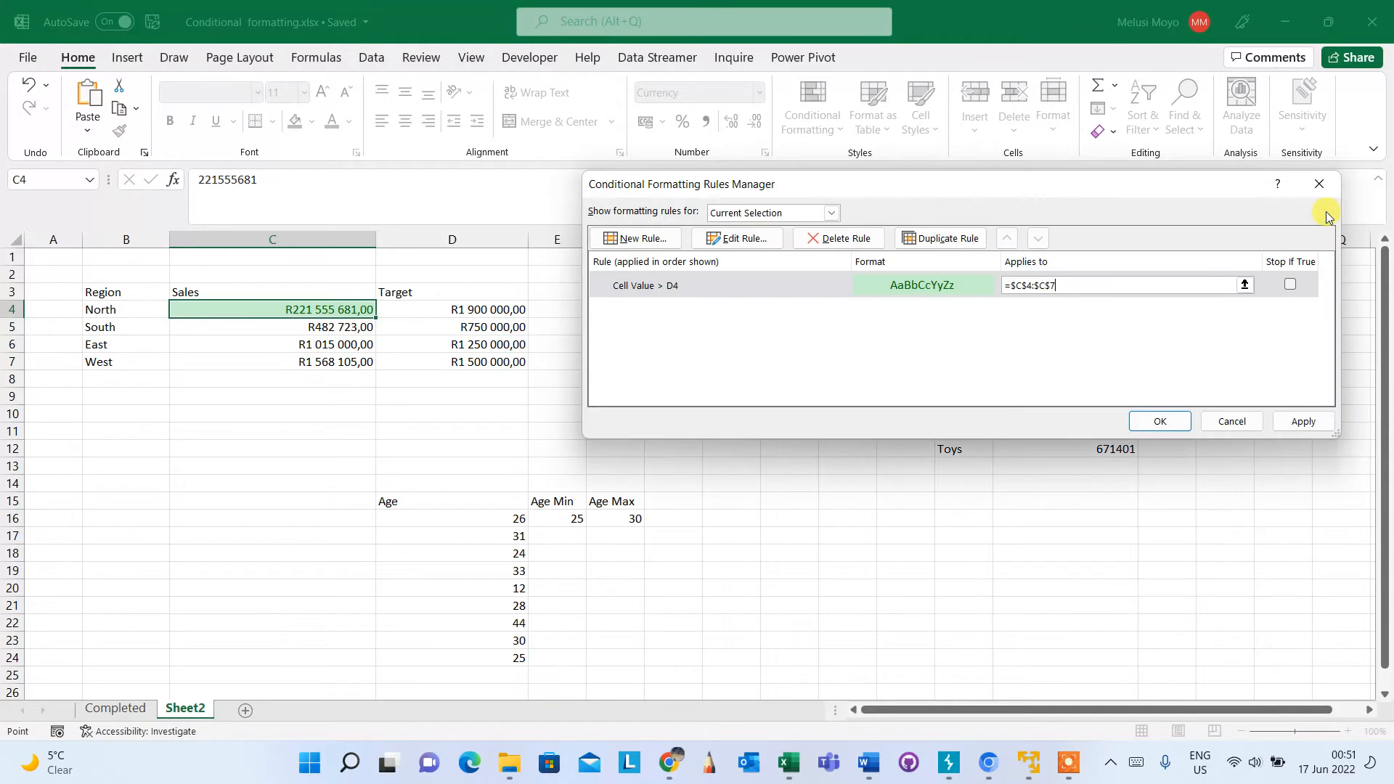
{"action": "left_click", "coordinate": [1294, 422]}
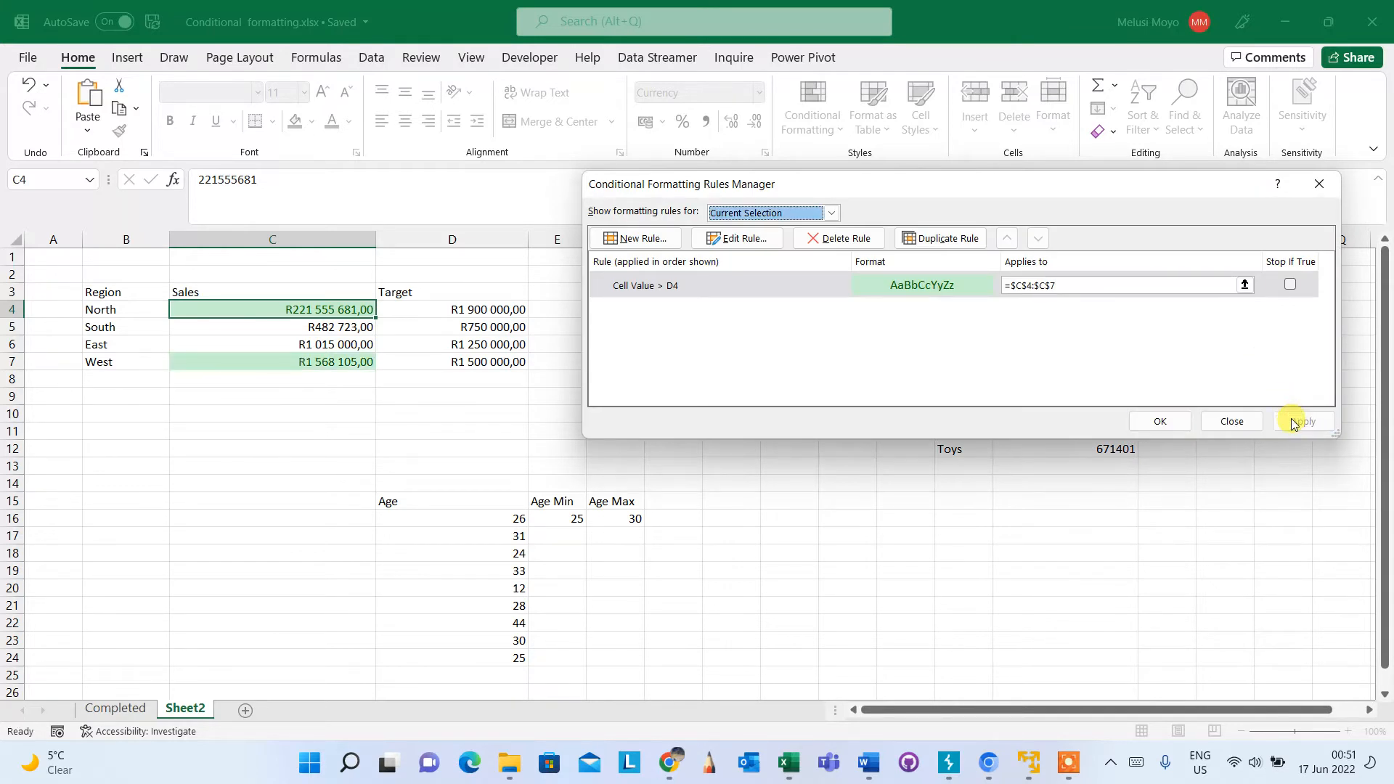
{"action": "left_click", "coordinate": [1159, 420]}
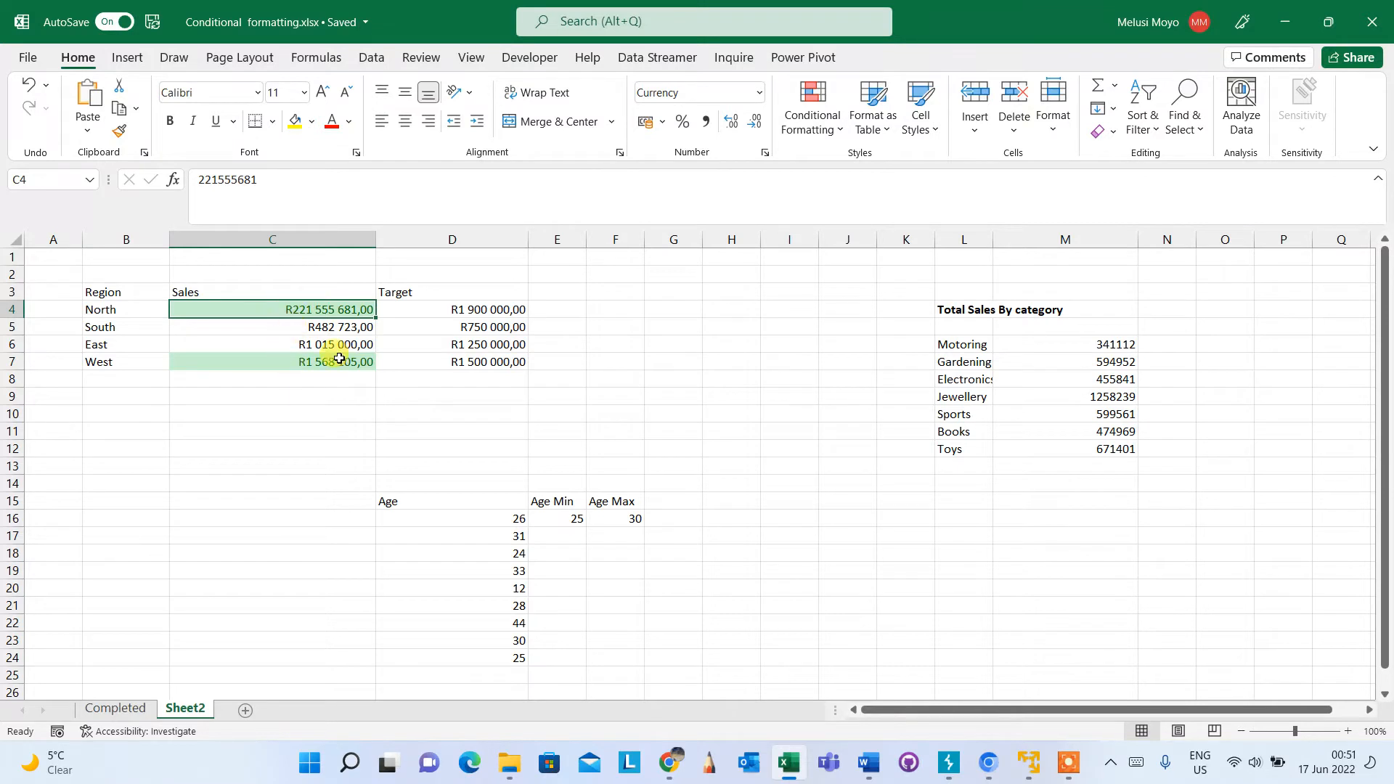
{"action": "left_click", "coordinate": [317, 400]}
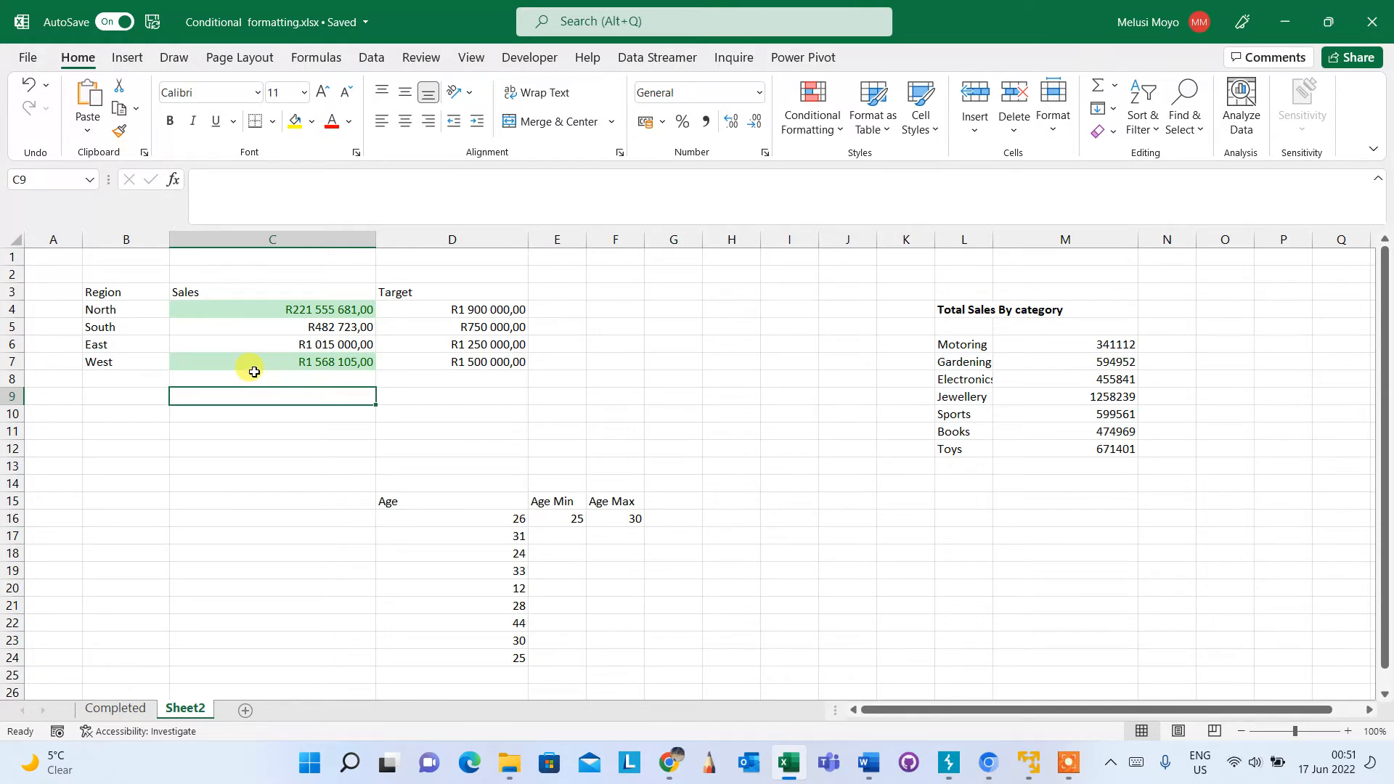
Change South's sales in C5 to 8482723 to test the highlight rule
{"action": "left_click", "coordinate": [269, 327]}
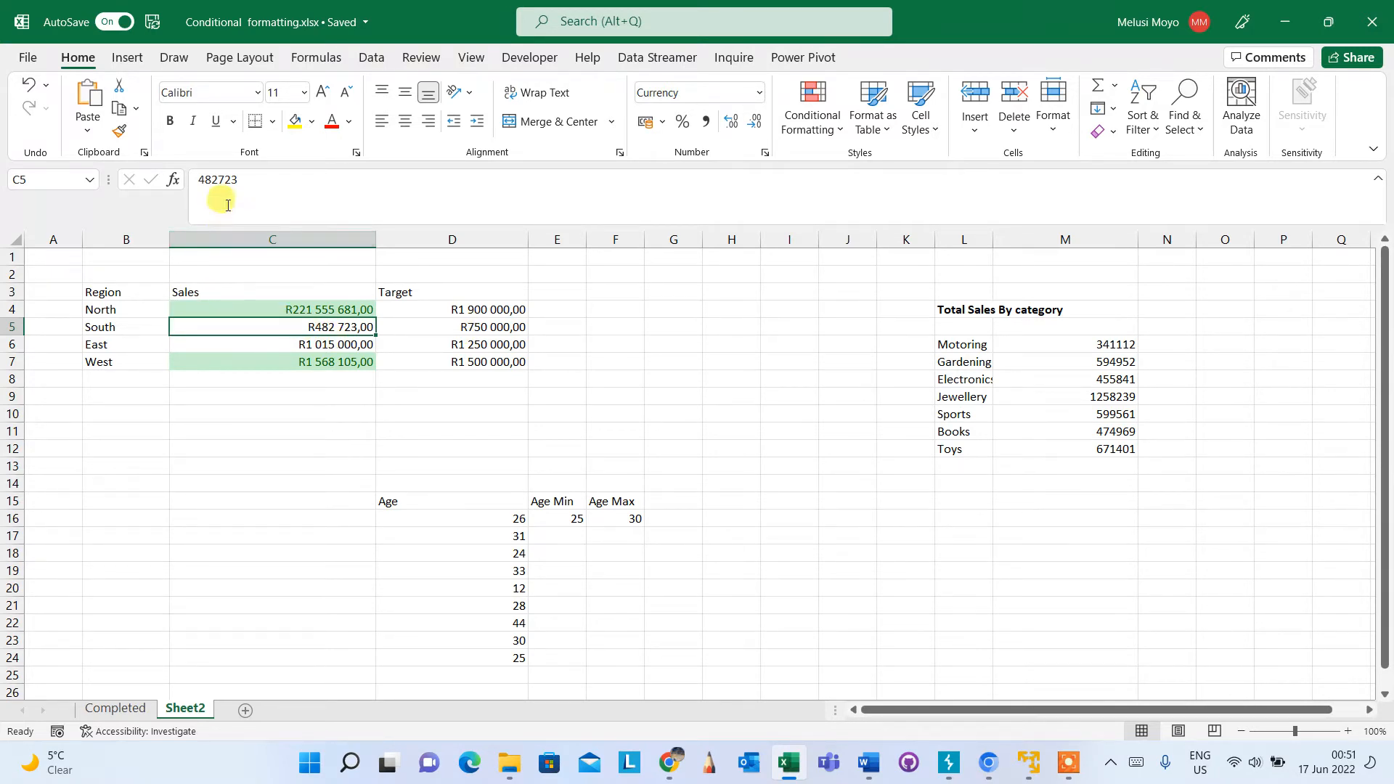
{"action": "left_click", "coordinate": [196, 178]}
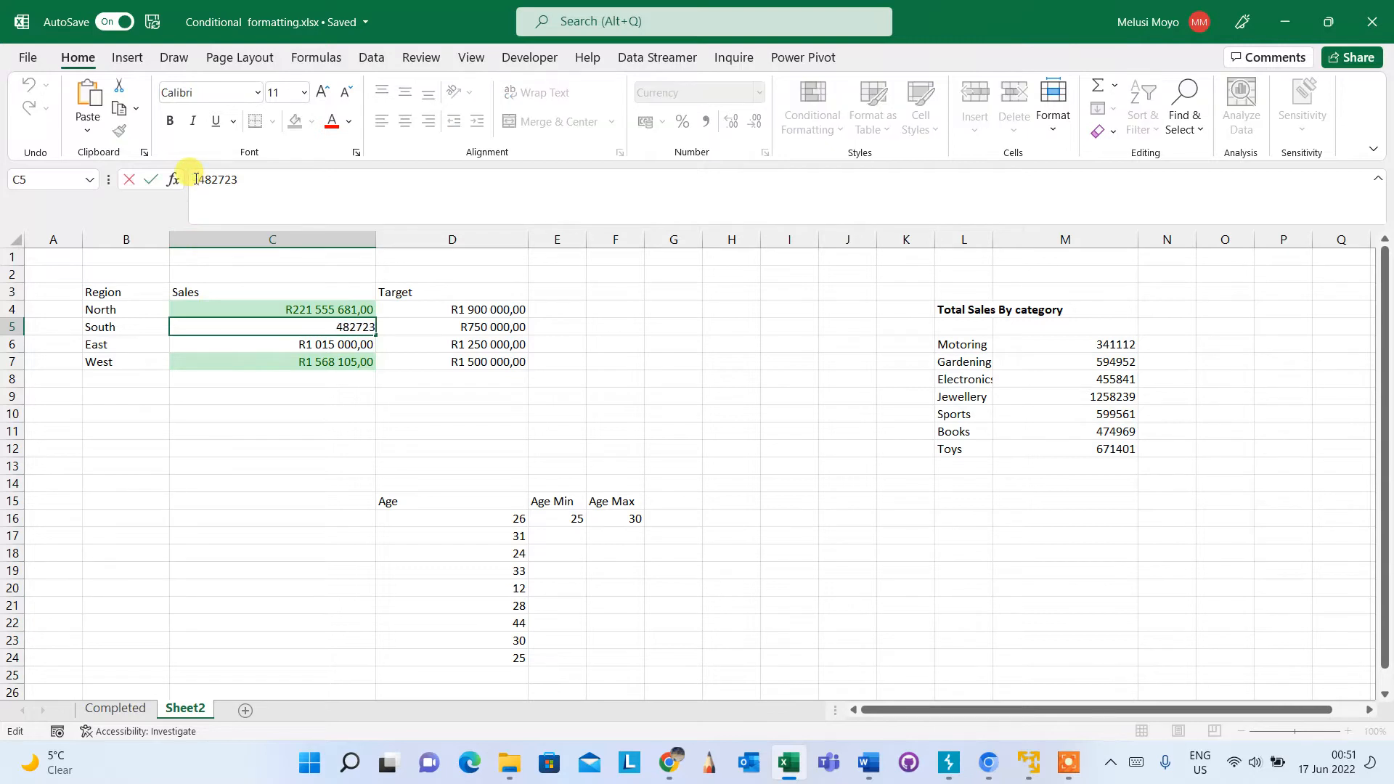
{"action": "type", "text": "8"}
{"action": "key", "text": "Return"}
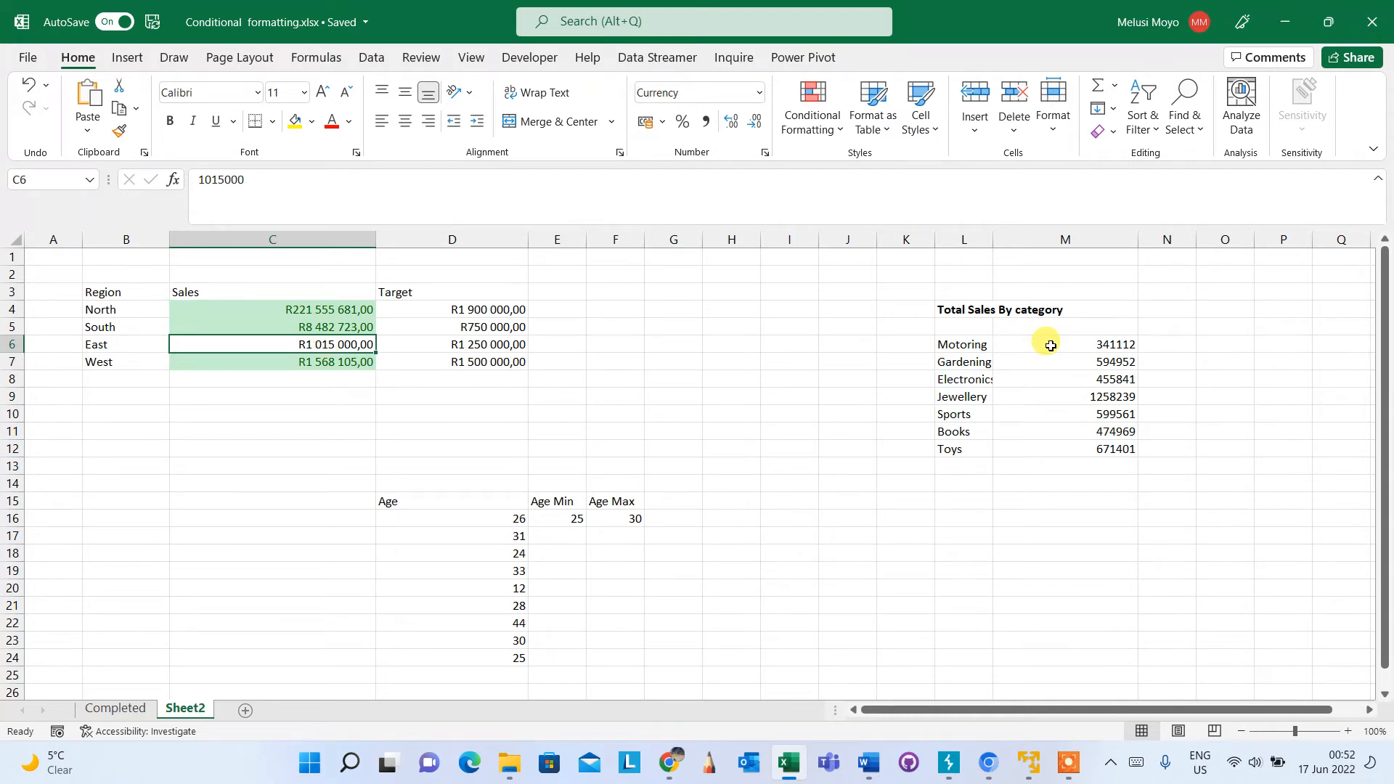
Apply the rand Accounting number format to the category sales in M6:M12 and widen column L to fit the category names
{"action": "left_click_drag", "start_coordinate": [1050, 345], "coordinate": [1085, 450]}
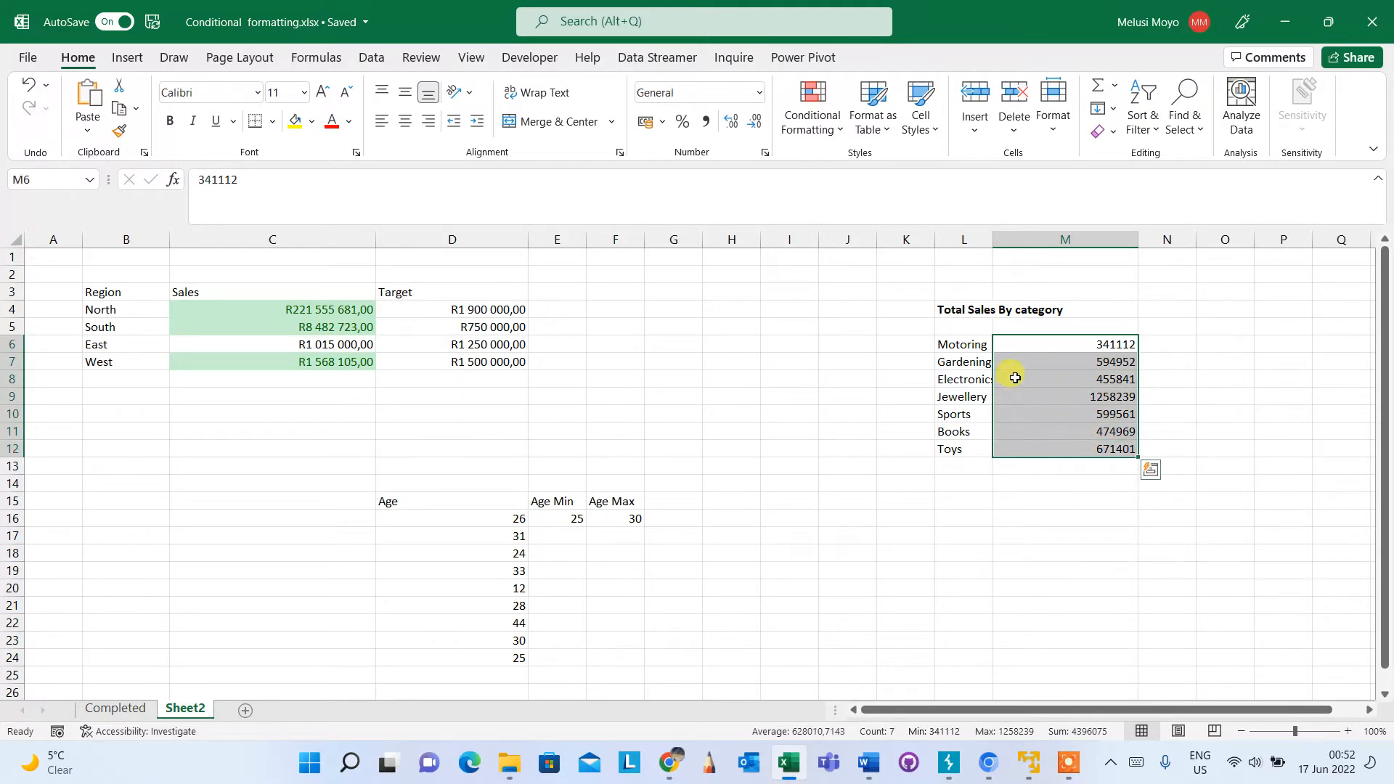
{"action": "left_click", "coordinate": [645, 121]}
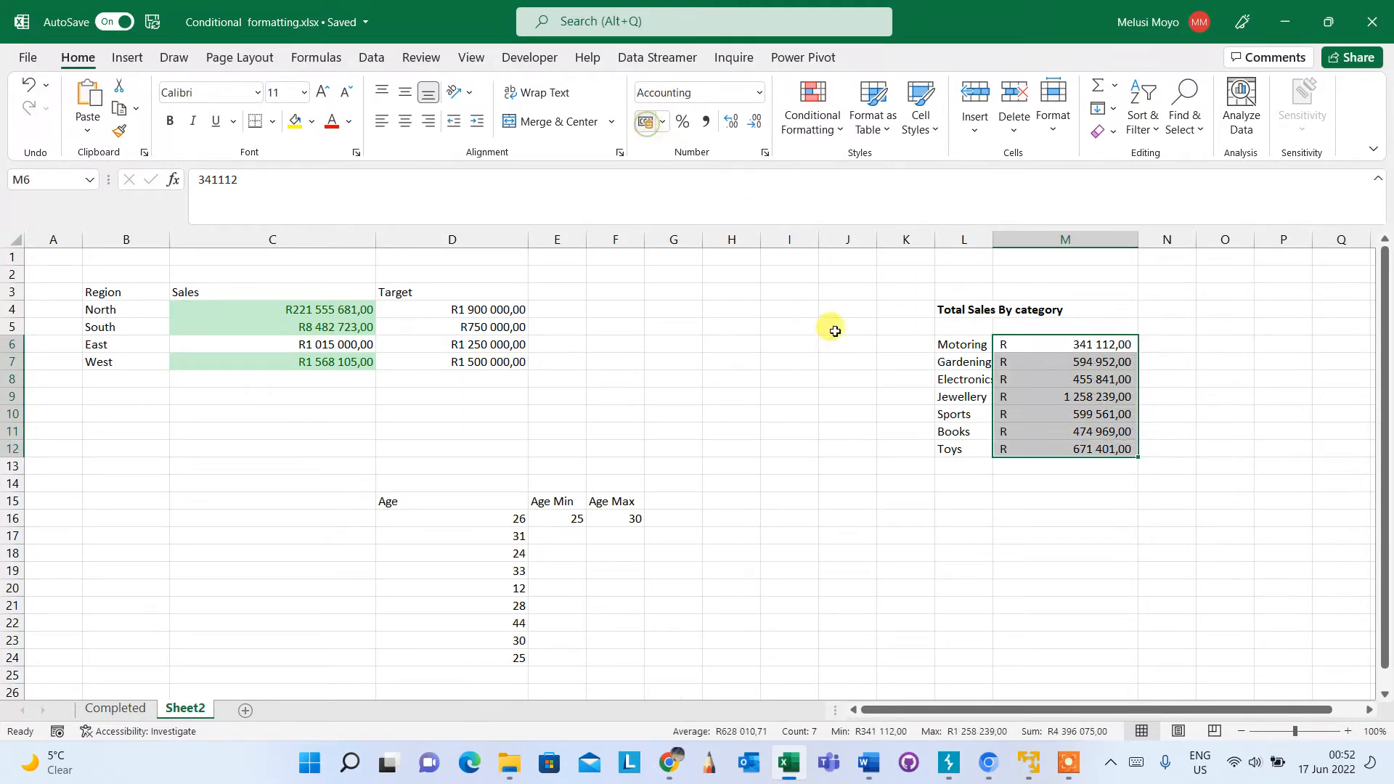
{"action": "left_click", "coordinate": [1101, 587]}
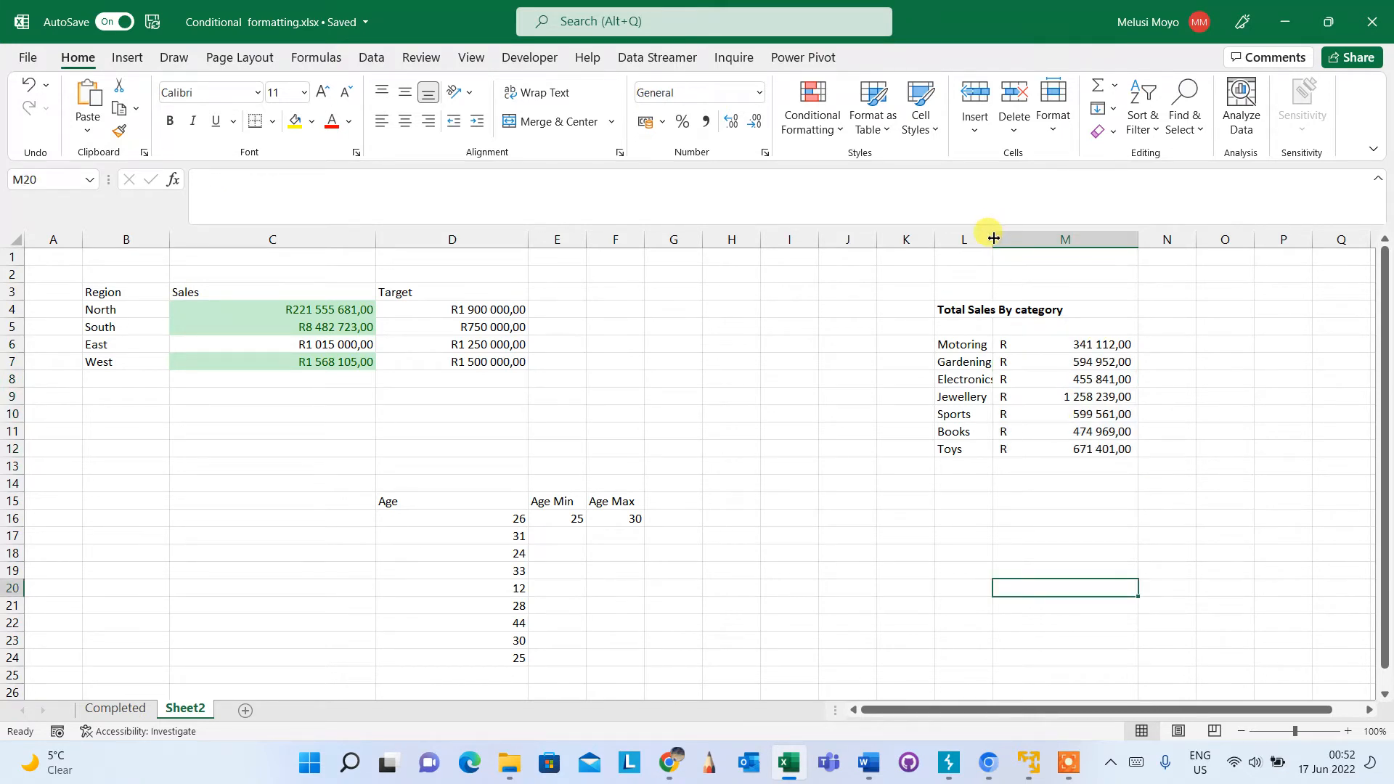
{"action": "left_click_drag", "start_coordinate": [993, 239], "coordinate": [1035, 239]}
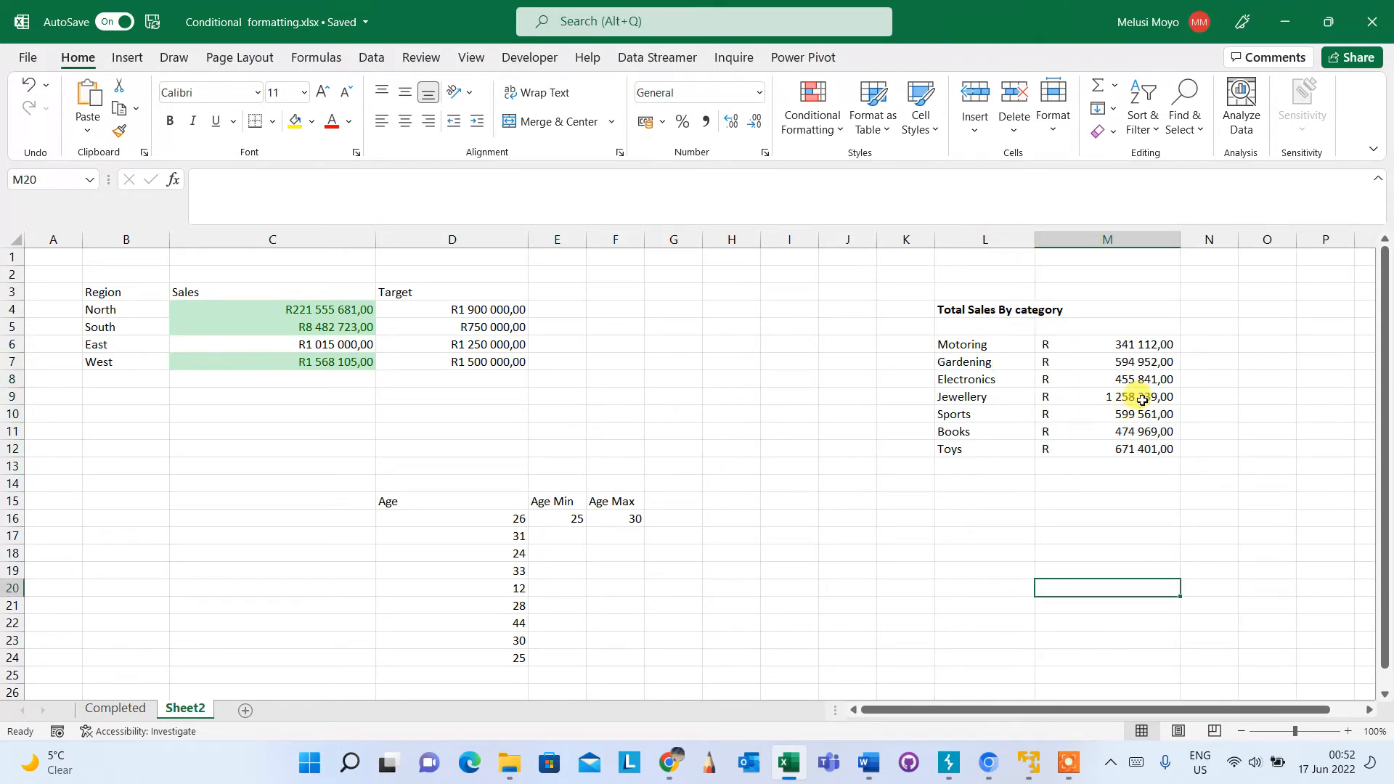
Apply the Green - Yellow - Red color scale to the category sales in M6:M12
{"action": "left_click_drag", "start_coordinate": [1107, 344], "coordinate": [1106, 448]}
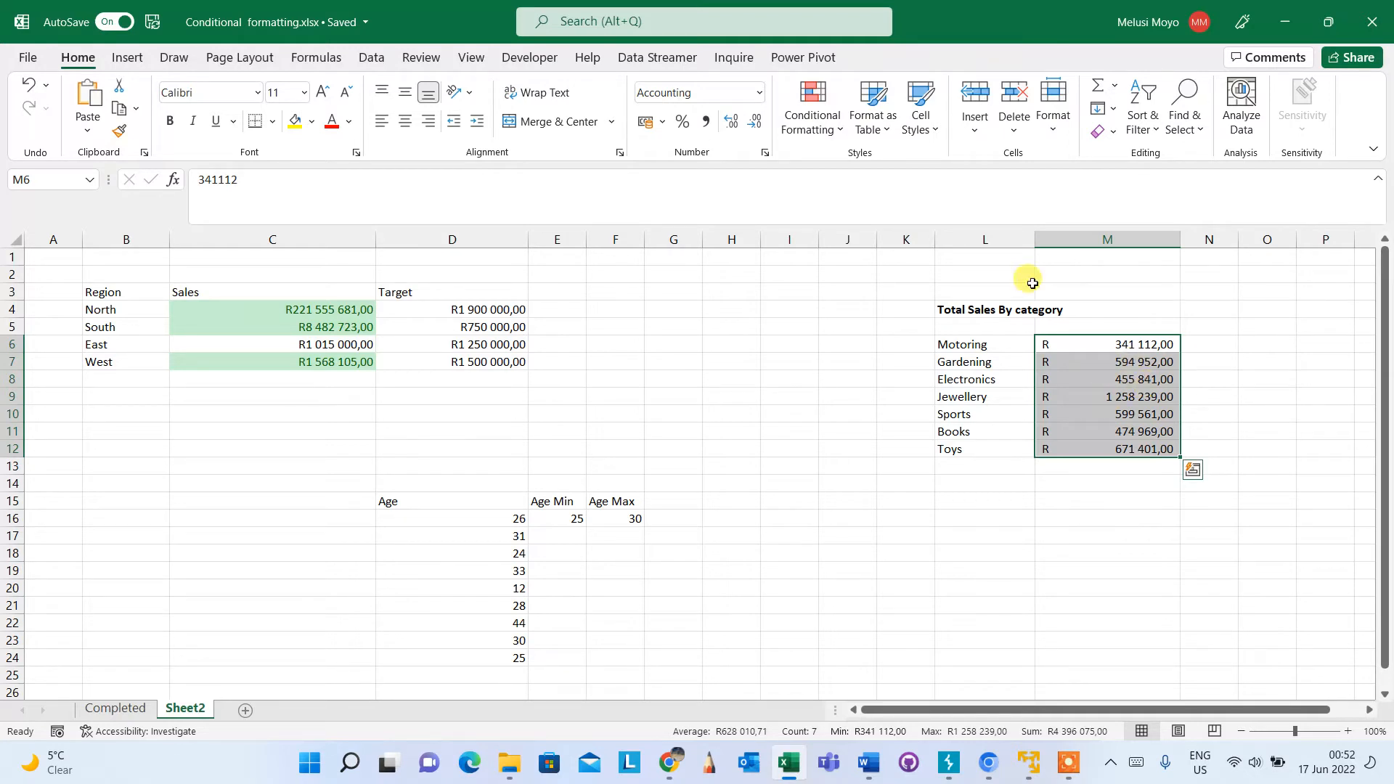
{"action": "left_click", "coordinate": [839, 129]}
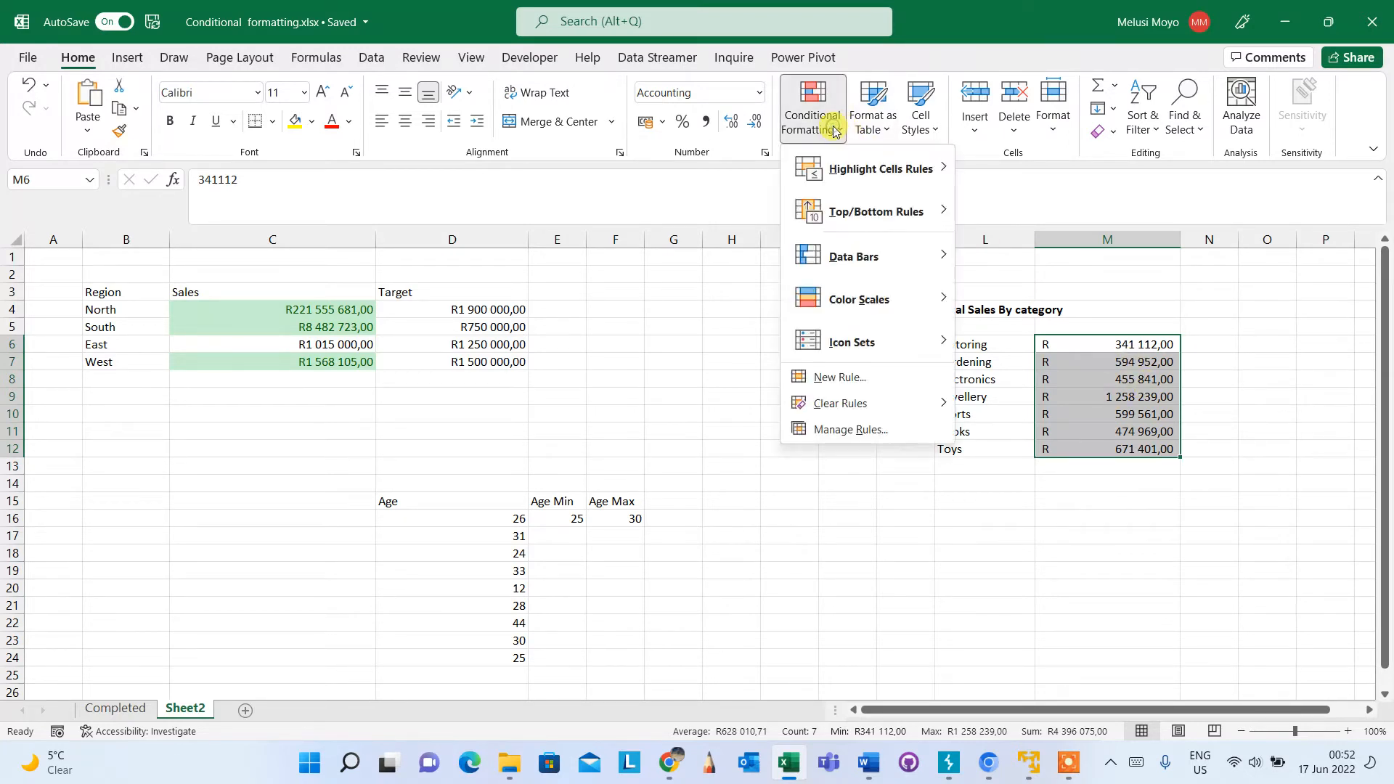
{"action": "mouse_move", "coordinate": [864, 300]}
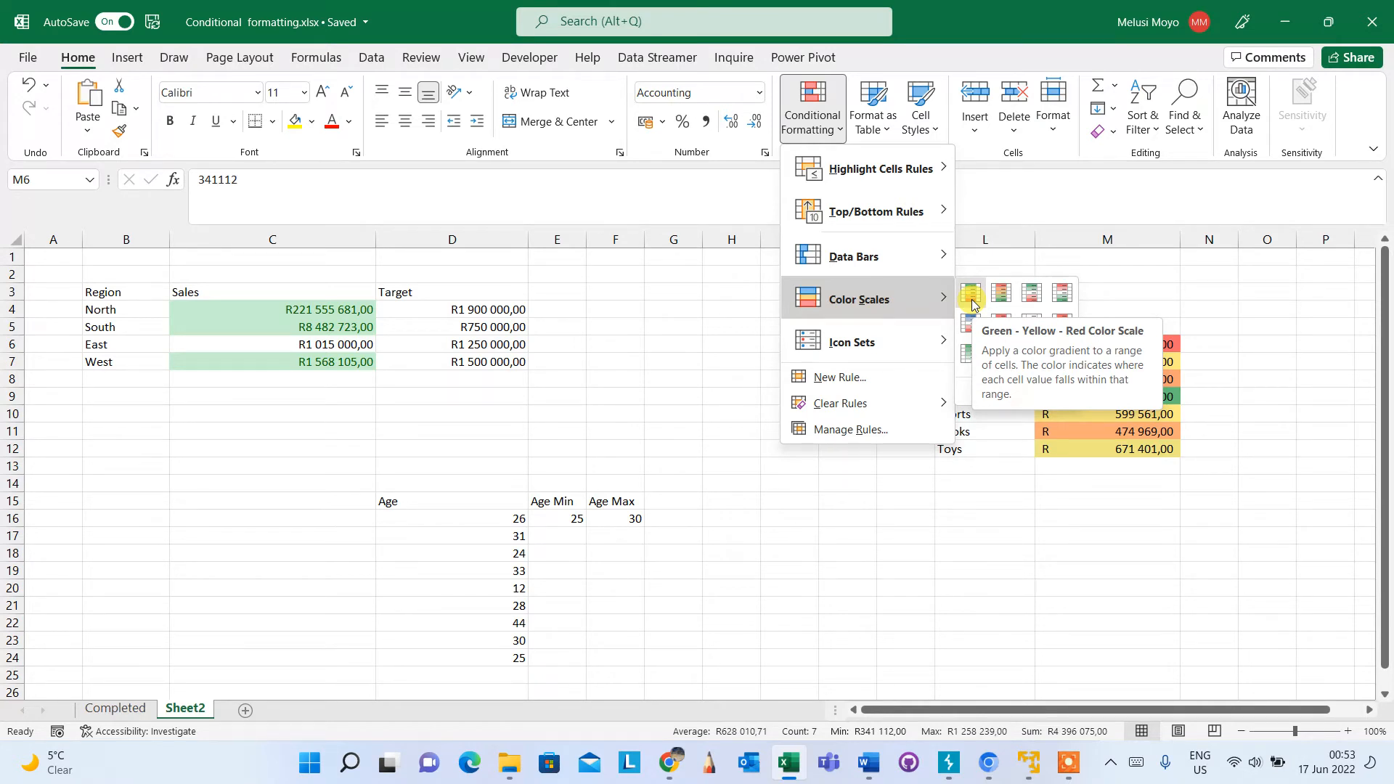
{"action": "left_click", "coordinate": [972, 305]}
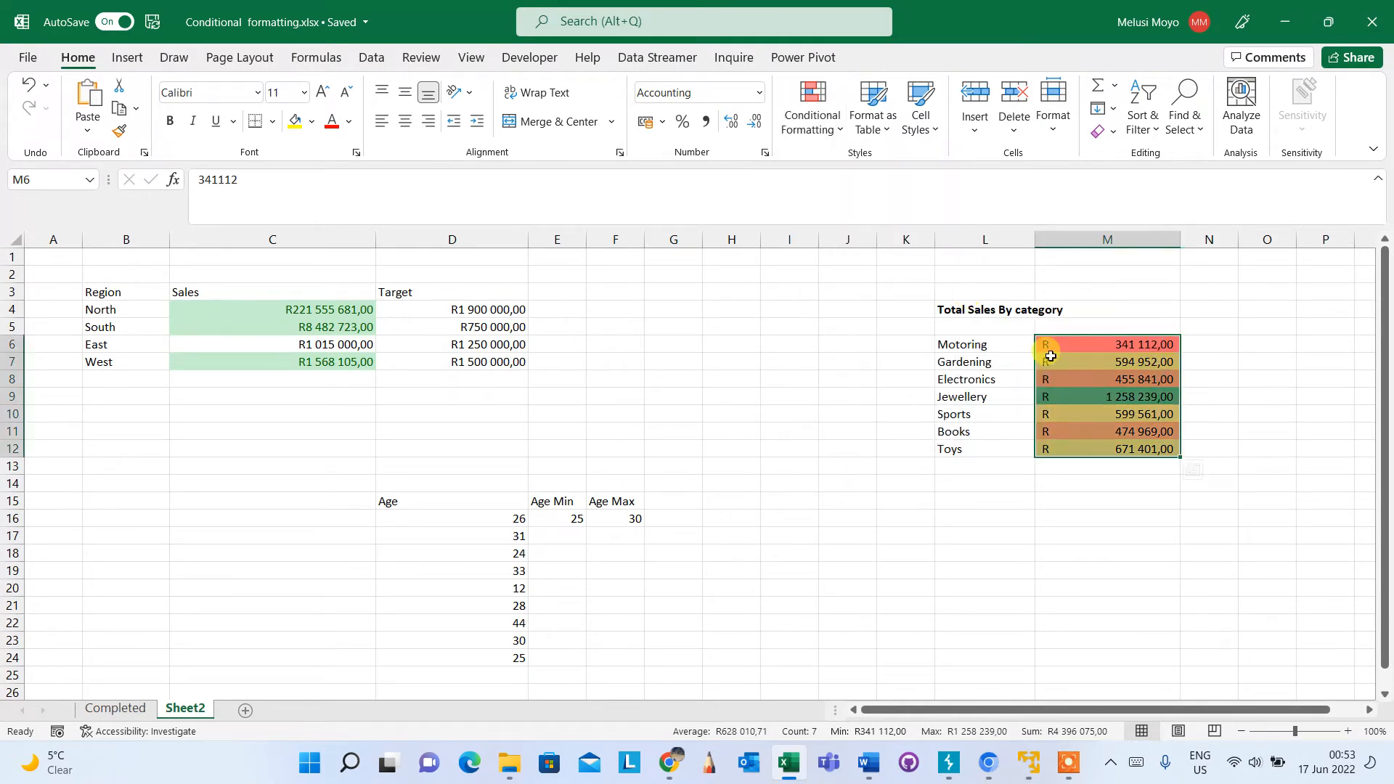
{"action": "left_click", "coordinate": [1244, 421]}
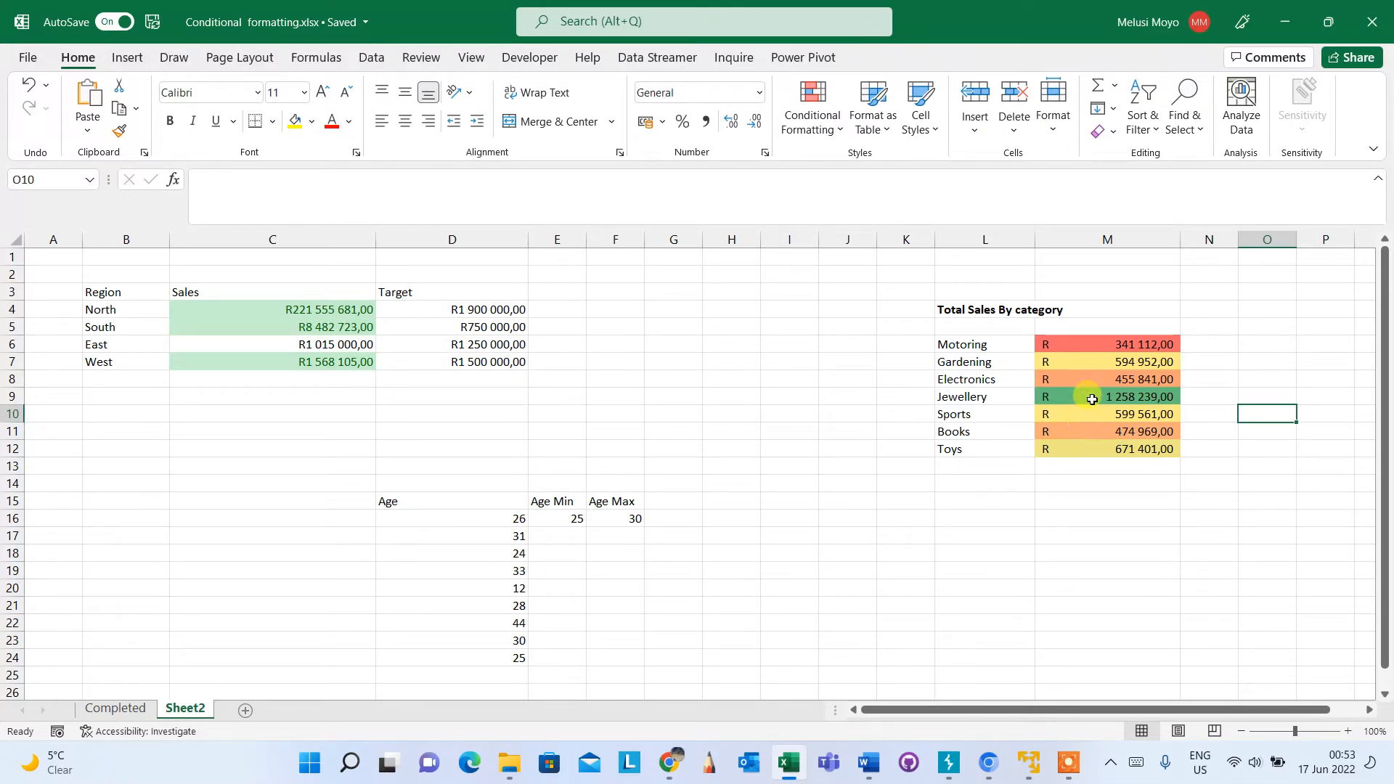
Add the directional icon set with three coloured arrows (green, yellow, red) to the category sales in M6:M12
{"action": "left_click_drag", "start_coordinate": [1091, 344], "coordinate": [1081, 444]}
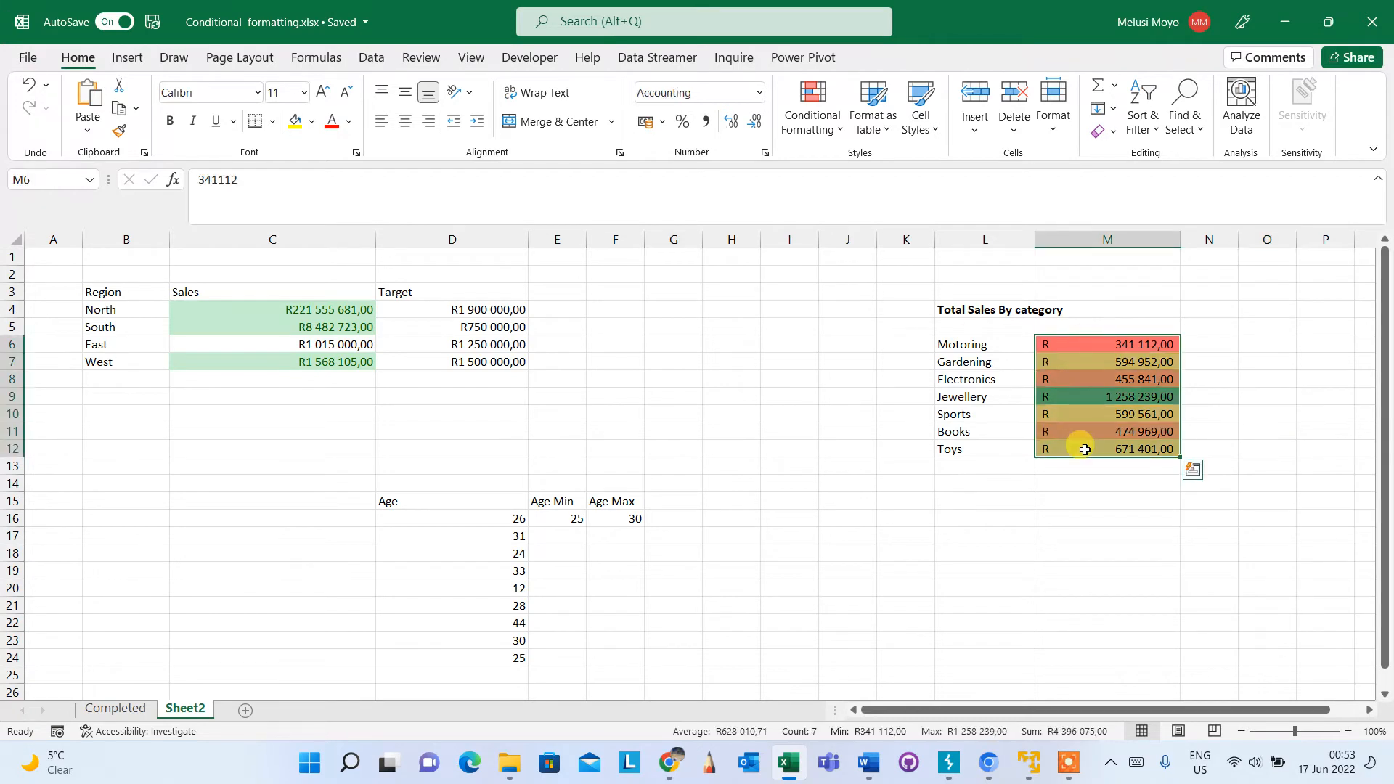
{"action": "left_click", "coordinate": [842, 139]}
{"action": "mouse_move", "coordinate": [834, 284]}
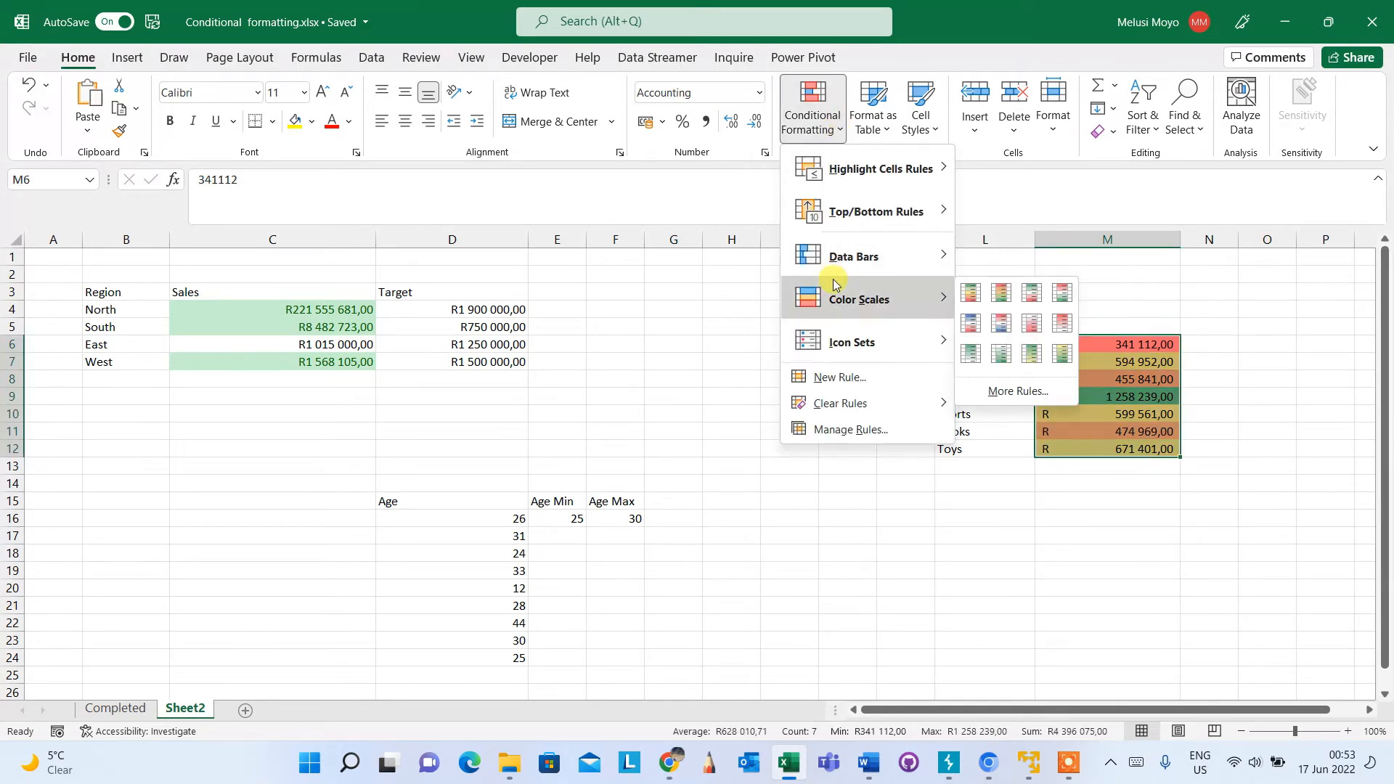
{"action": "mouse_move", "coordinate": [834, 339]}
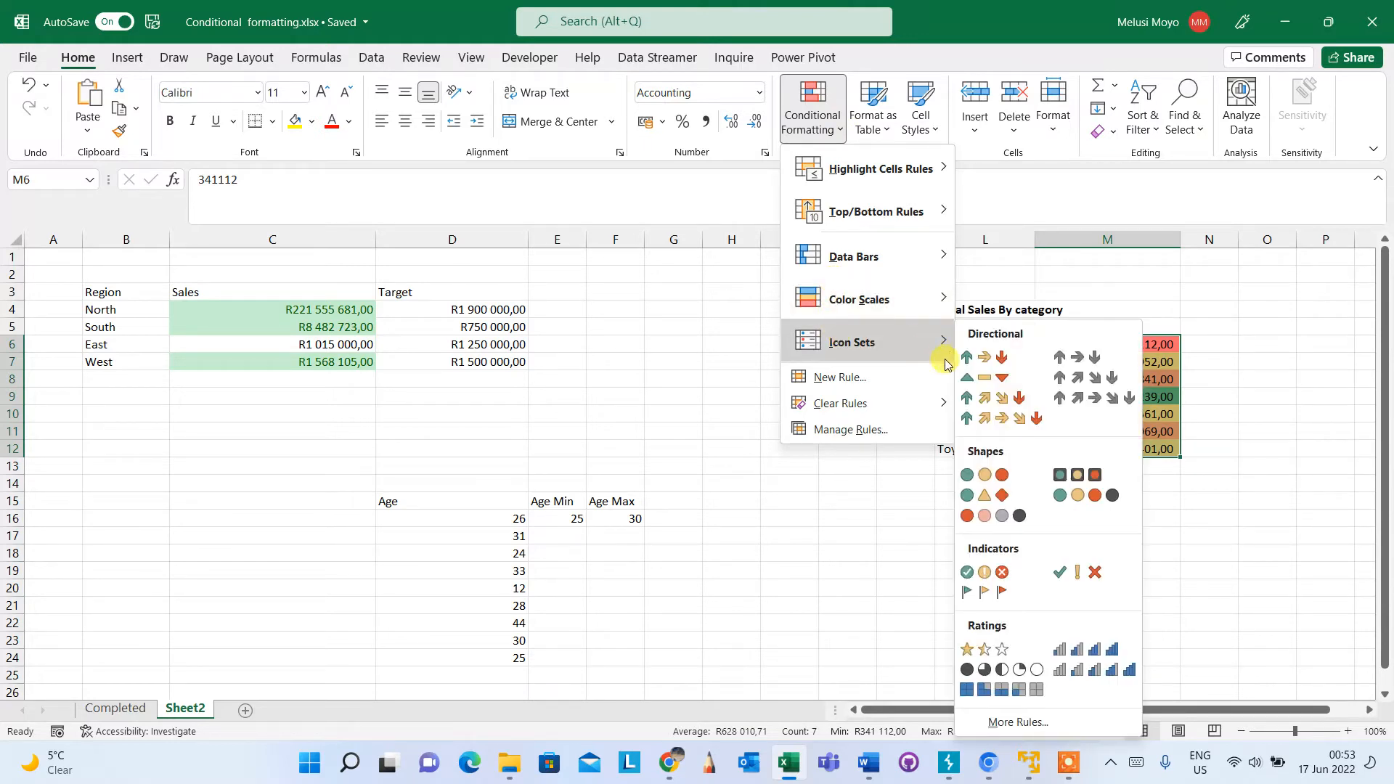
{"action": "left_click", "coordinate": [985, 358]}
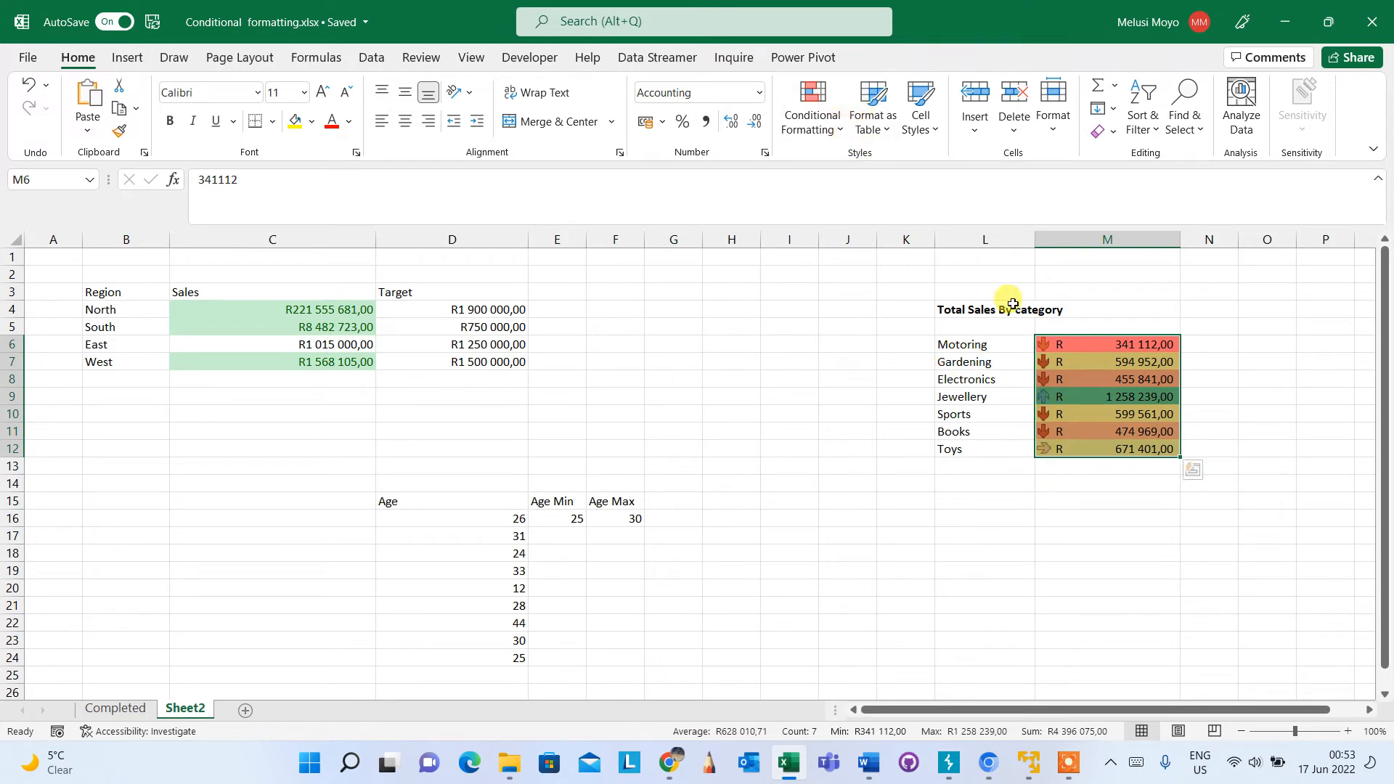
{"action": "left_click", "coordinate": [775, 480]}
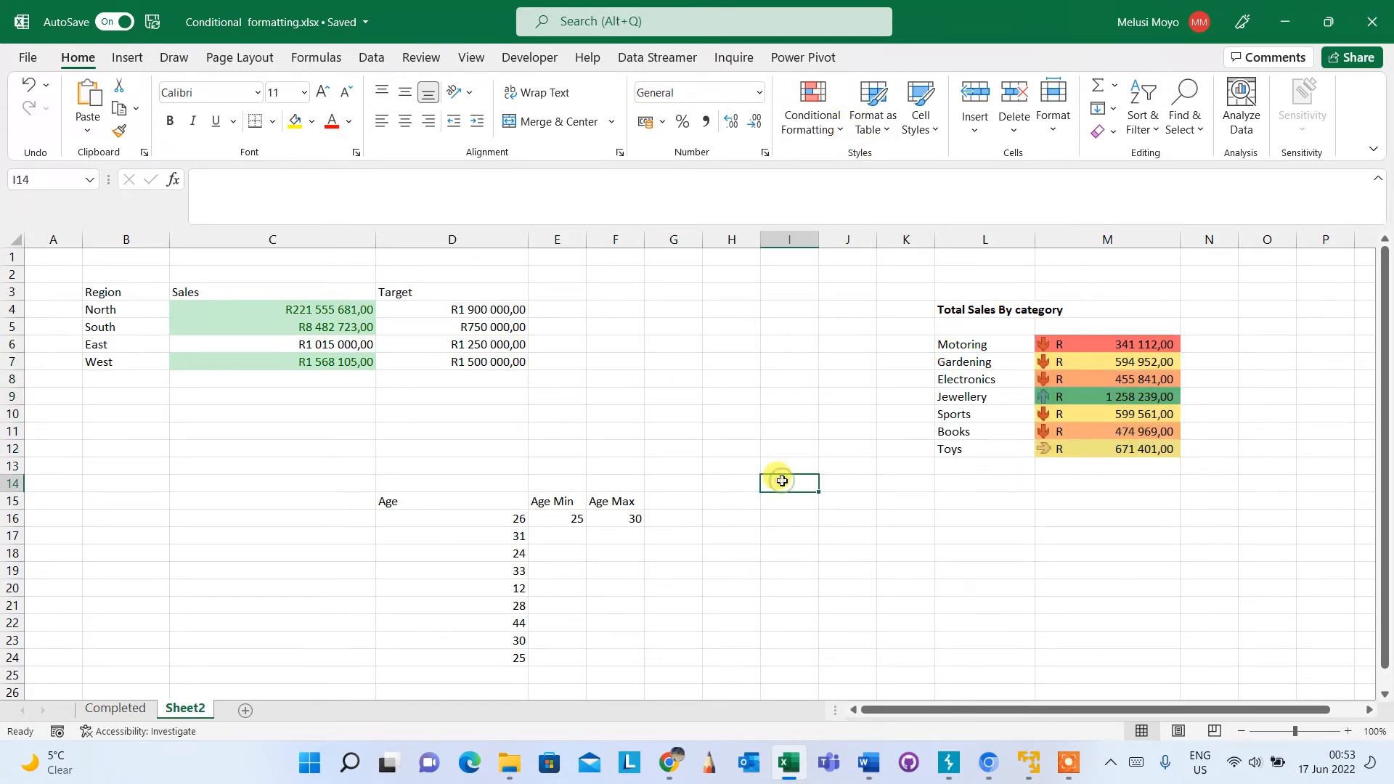
{"action": "left_click", "coordinate": [556, 522]}
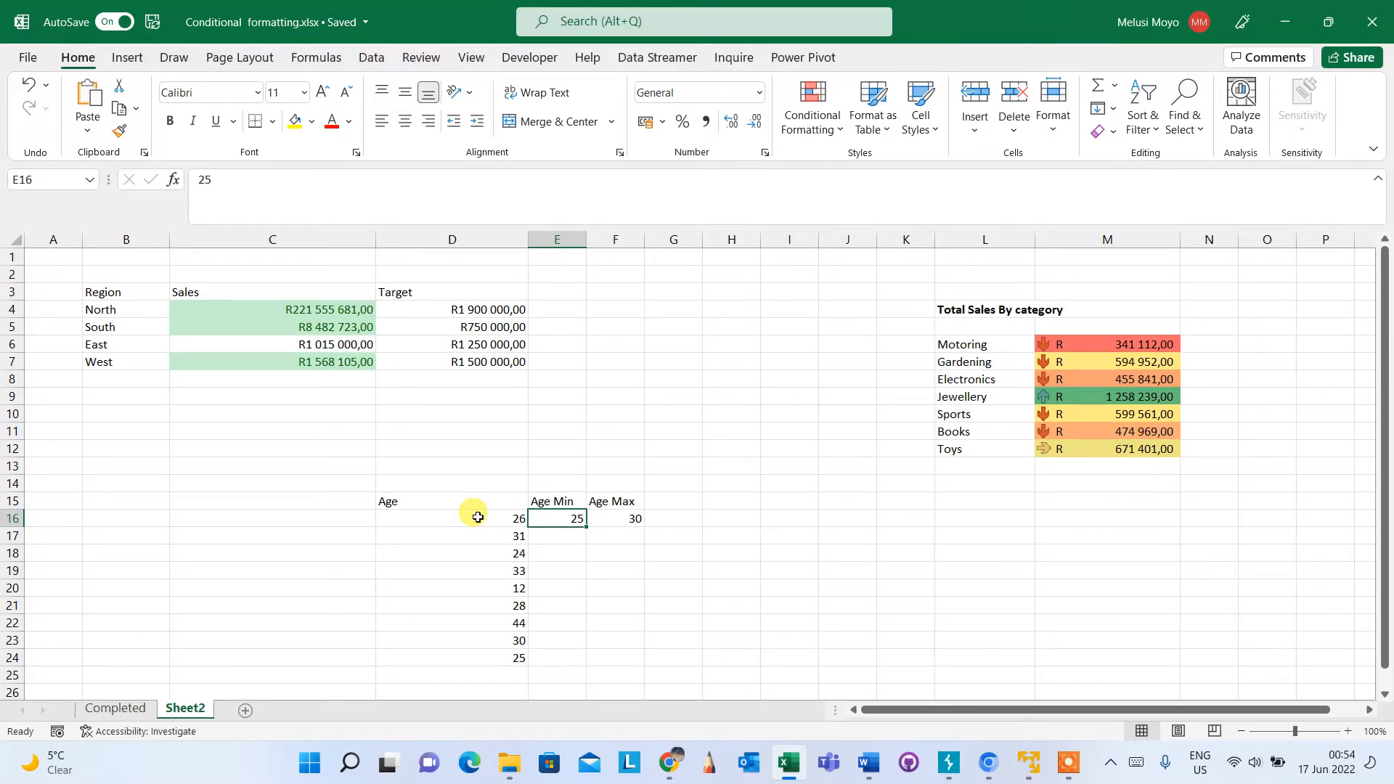
{"action": "left_click_drag", "start_coordinate": [478, 517], "coordinate": [459, 653]}
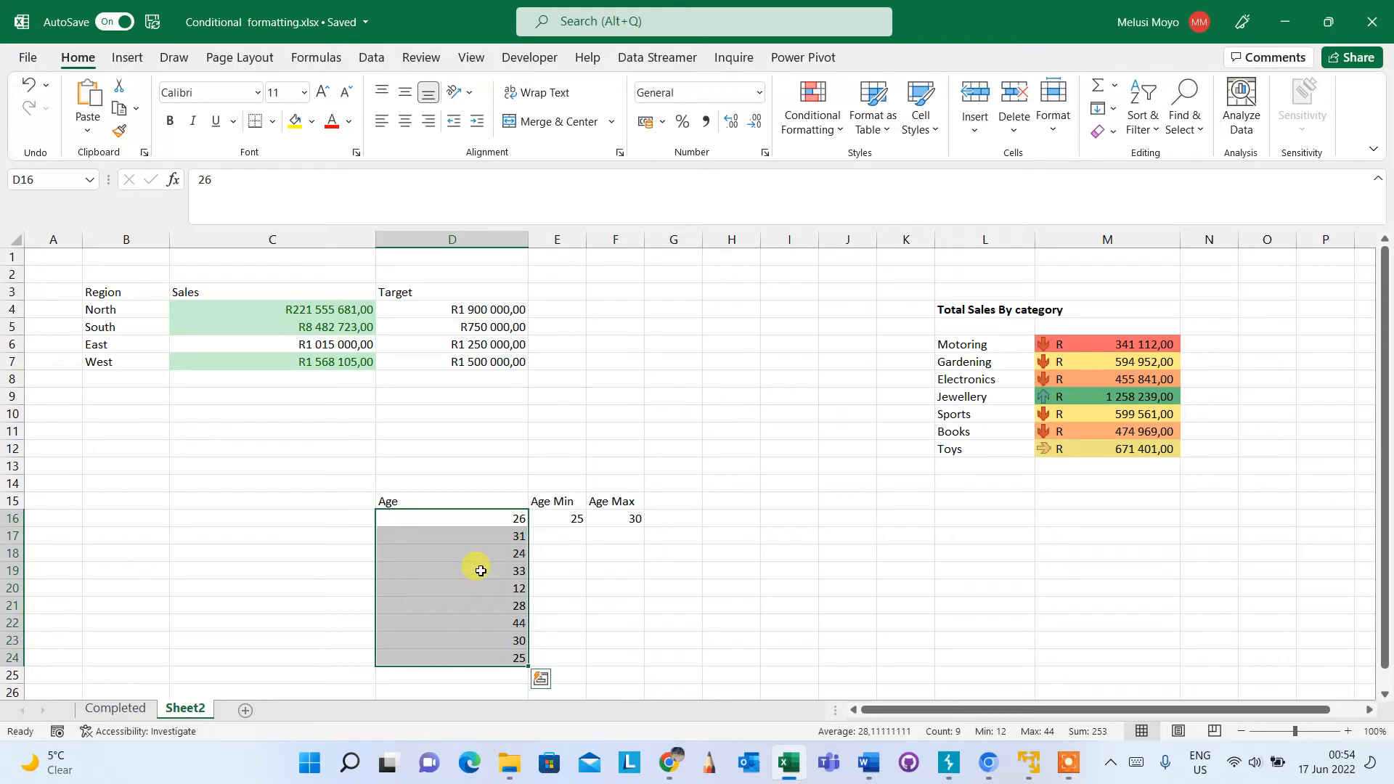
{"action": "left_click", "coordinate": [523, 569]}
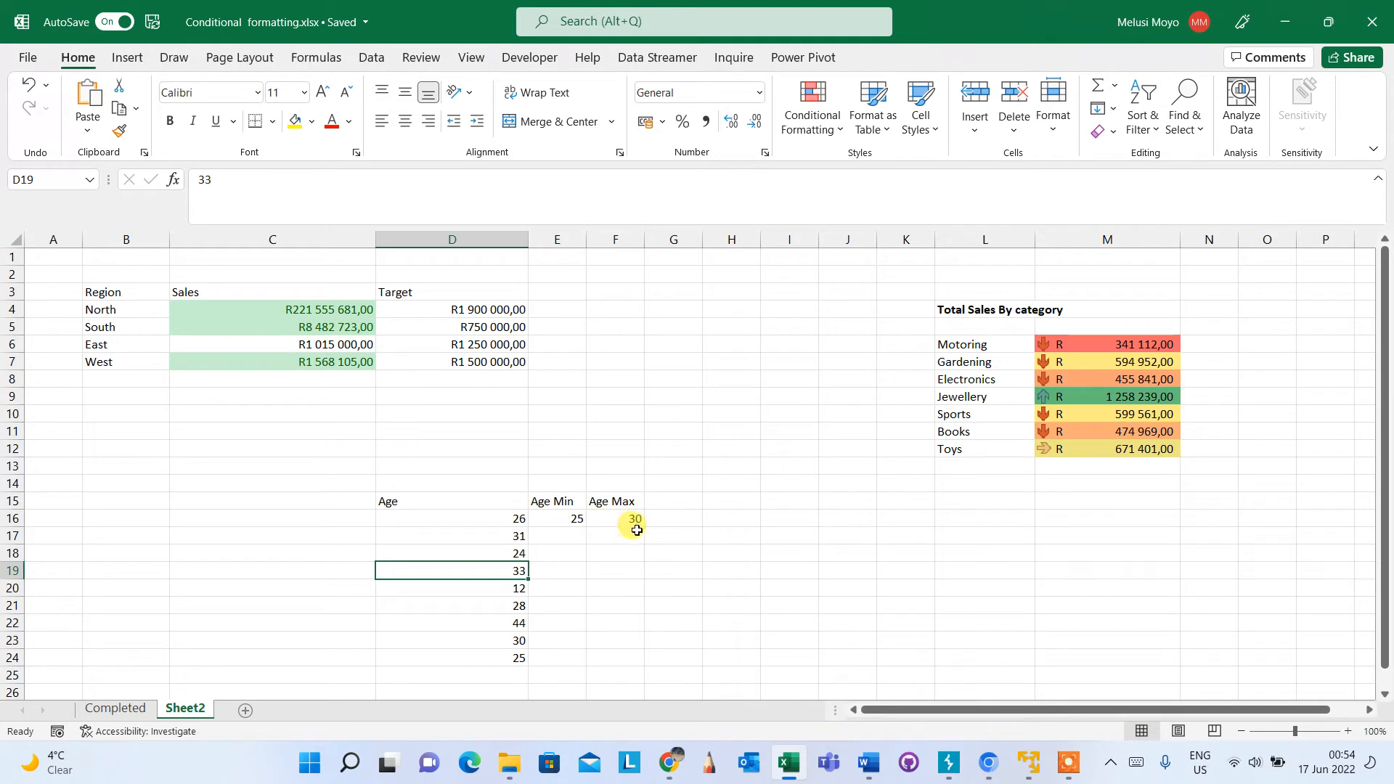
{"action": "left_click_drag", "start_coordinate": [488, 520], "coordinate": [492, 651]}
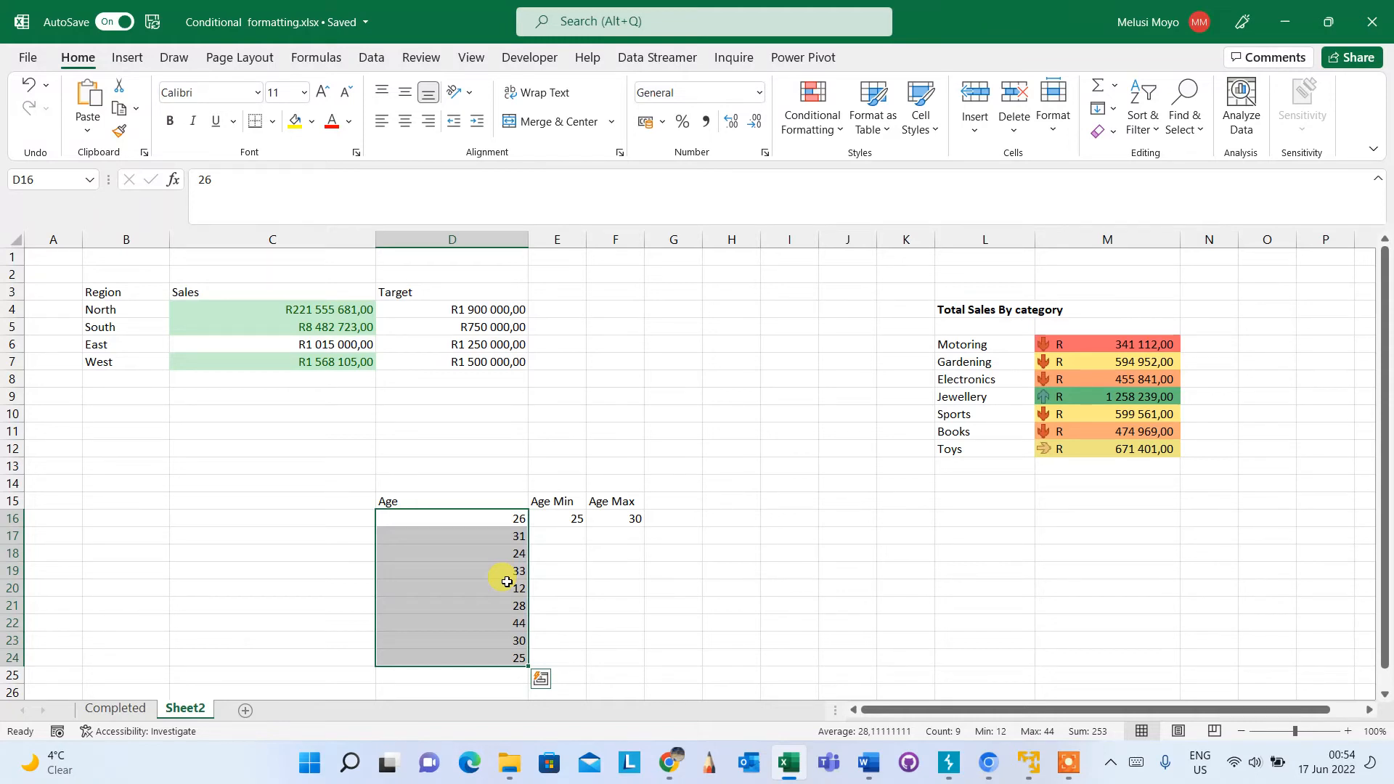
{"action": "left_click", "coordinate": [513, 535]}
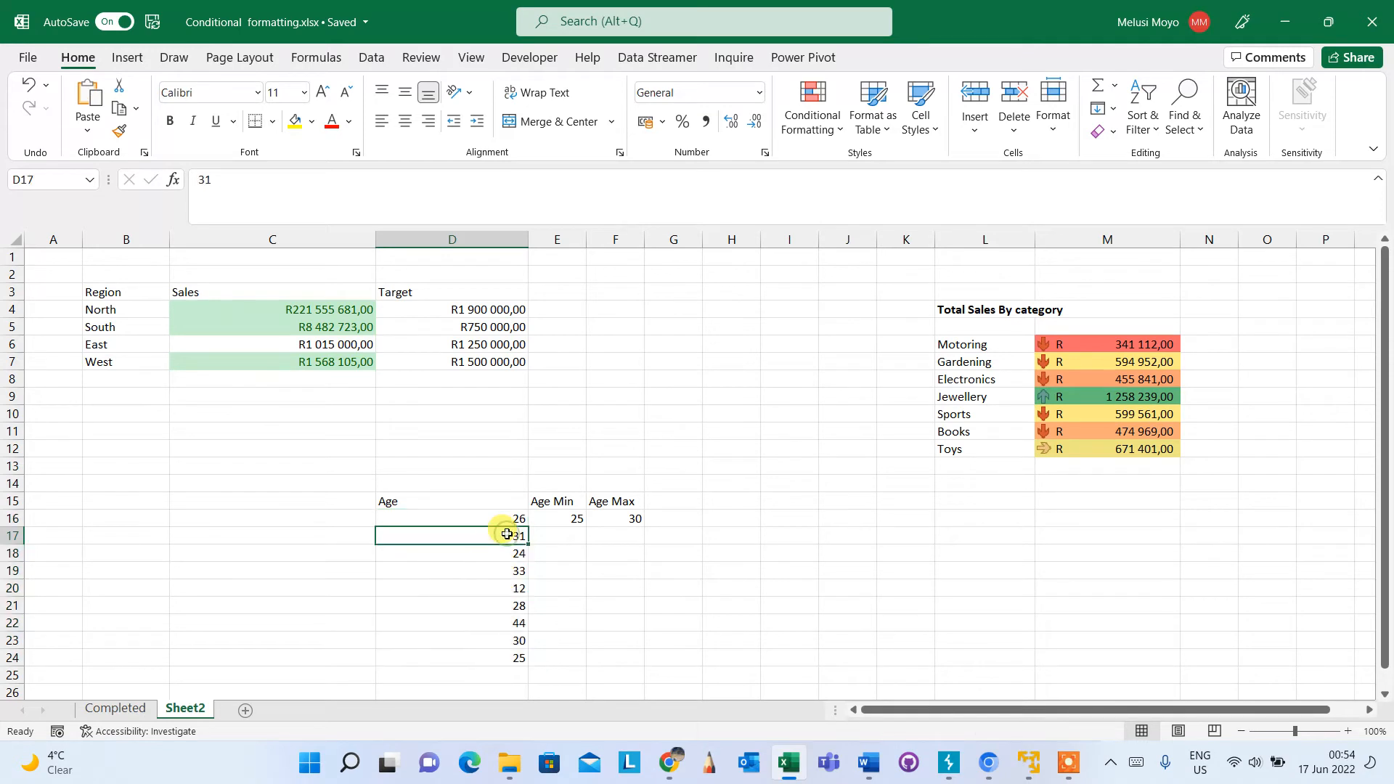
{"action": "left_click", "coordinate": [493, 515]}
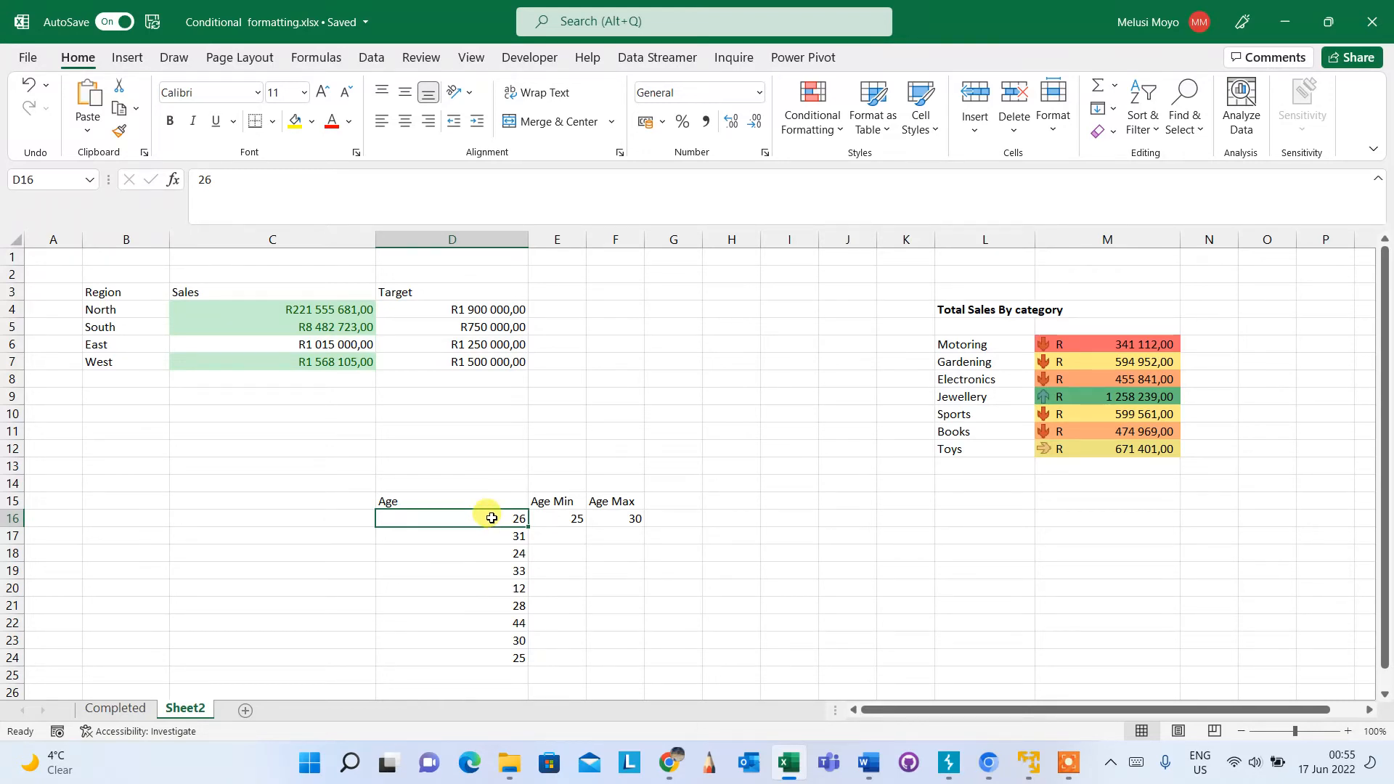
{"action": "left_click_drag", "start_coordinate": [491, 518], "coordinate": [491, 649]}
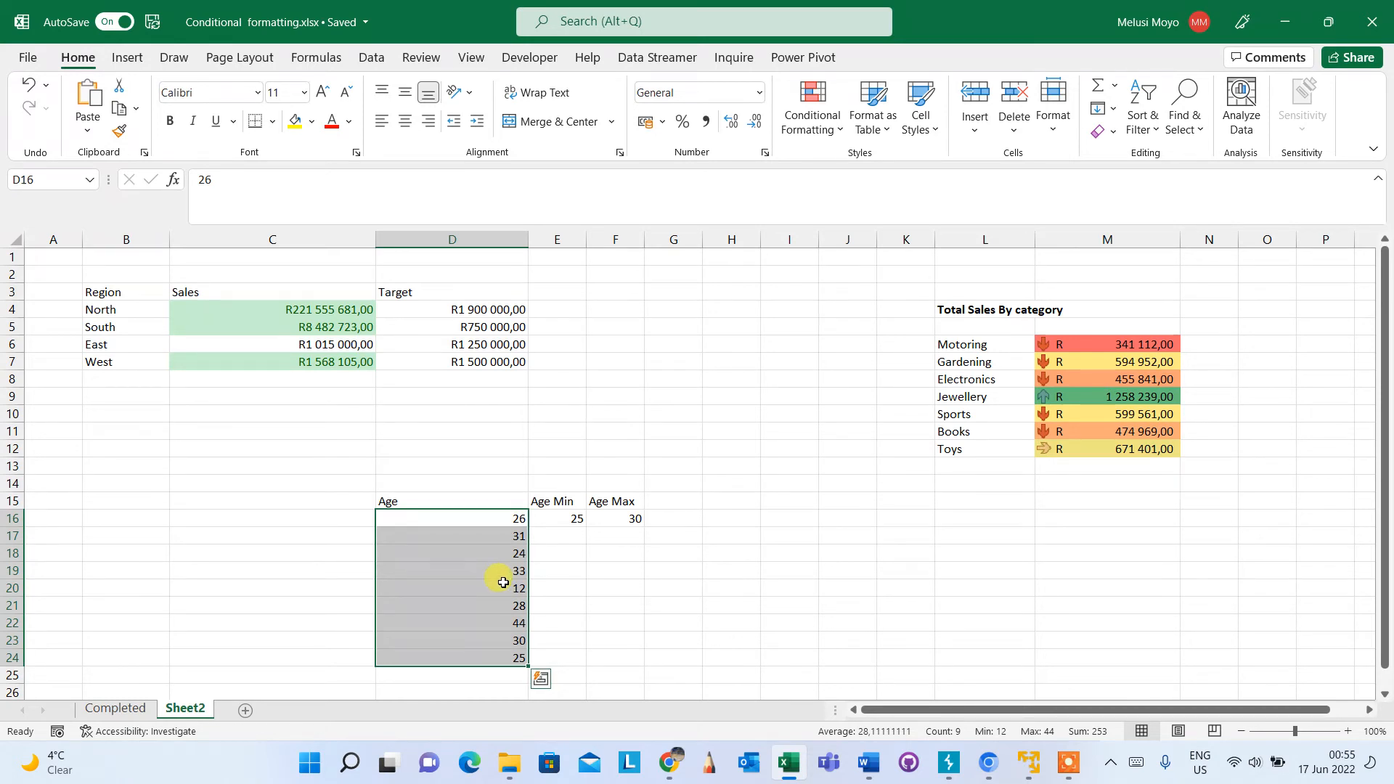
Start a new conditional formatting rule for the first age in D16, using a formula to determine which cells to format
{"action": "left_click", "coordinate": [464, 520]}
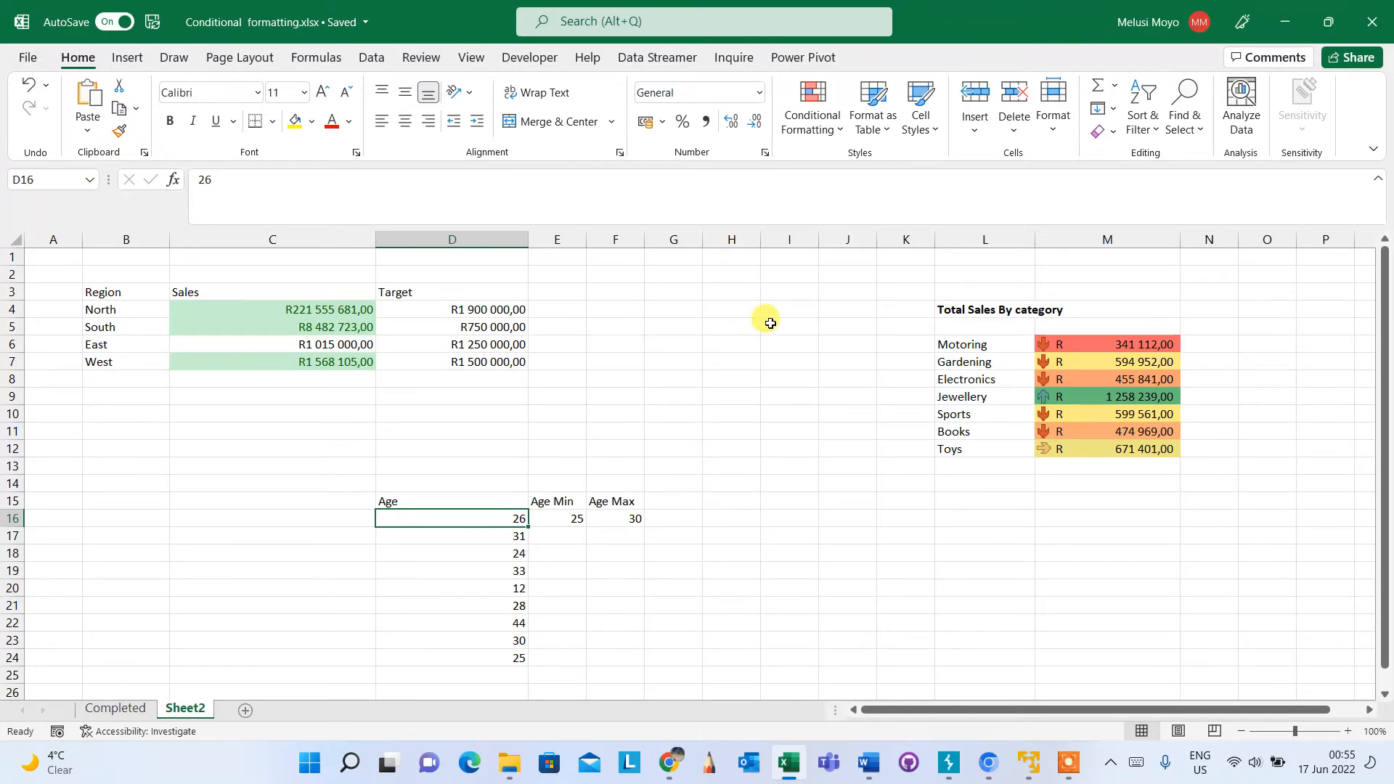
{"action": "left_click", "coordinate": [840, 132]}
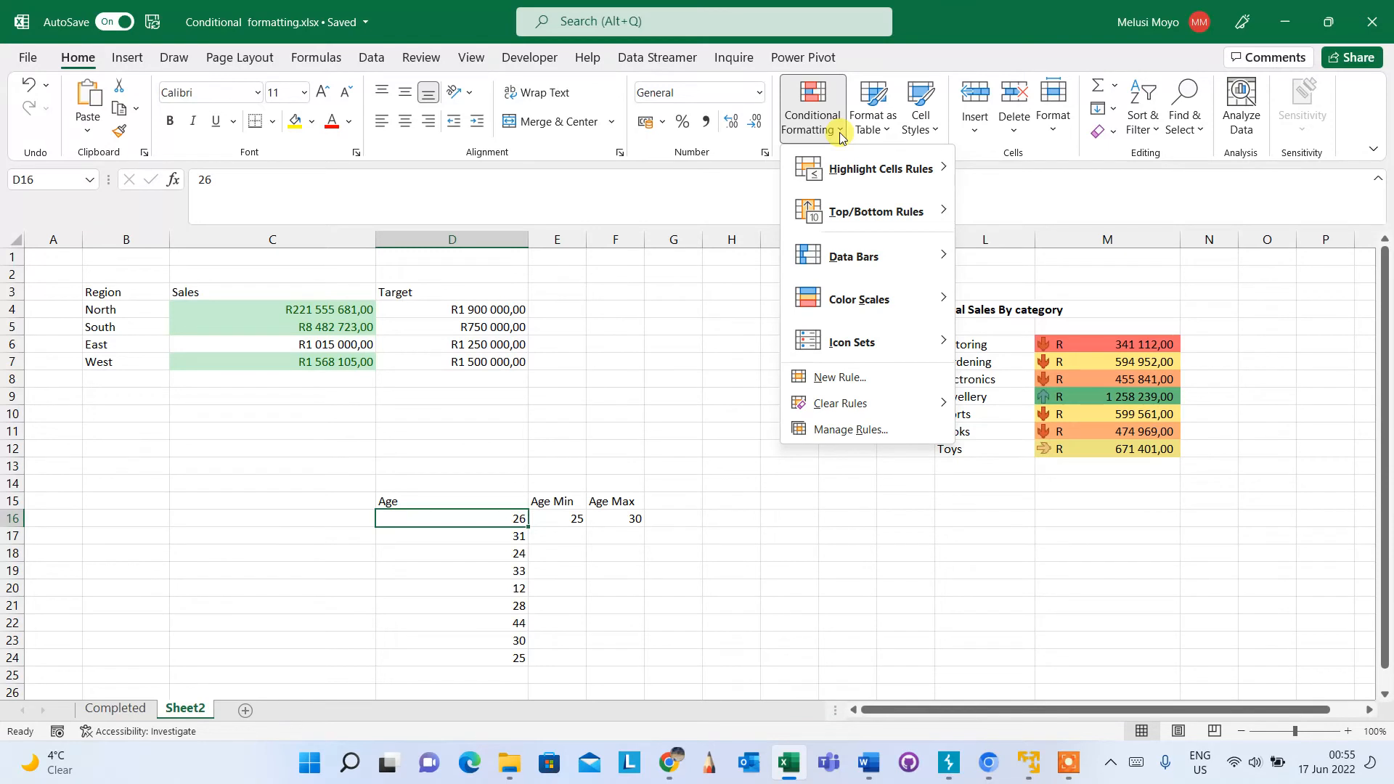
{"action": "mouse_move", "coordinate": [861, 188]}
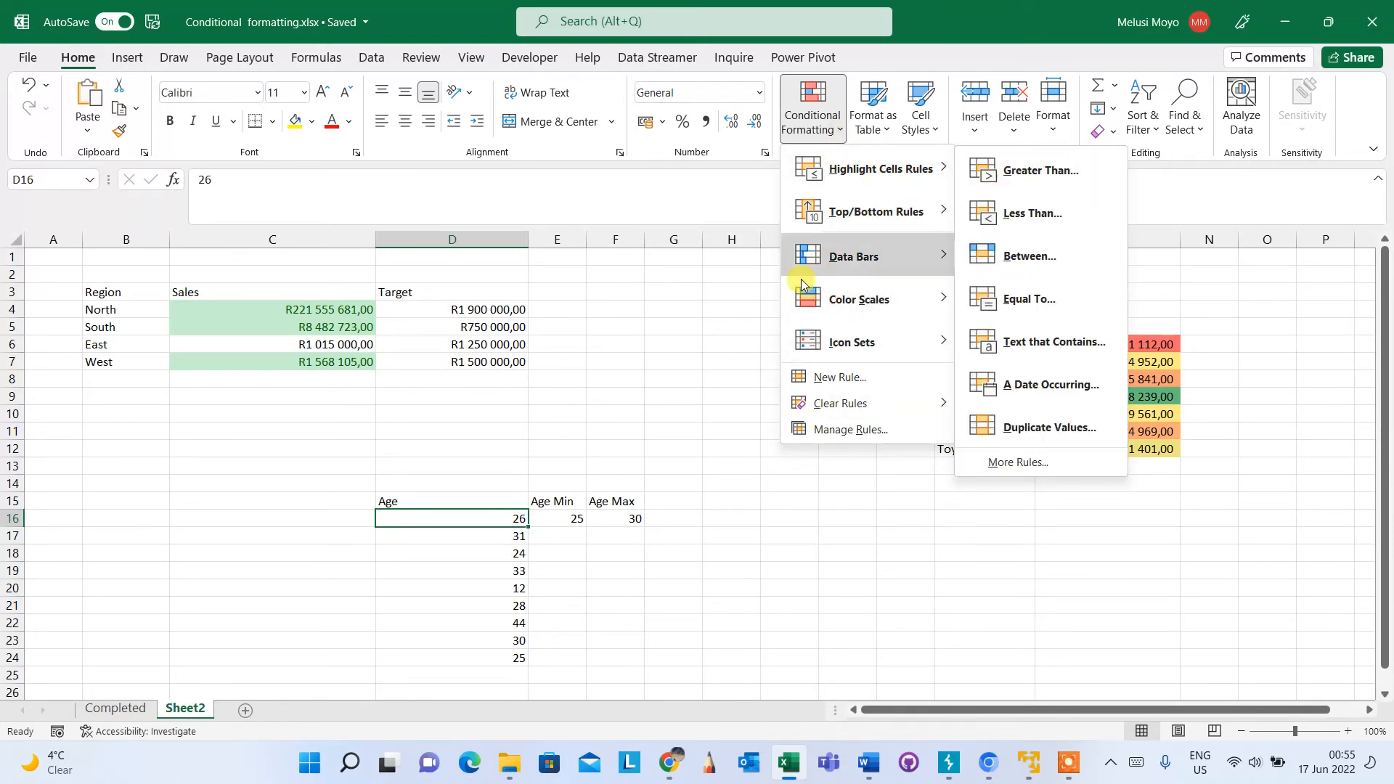
{"action": "mouse_move", "coordinate": [856, 300]}
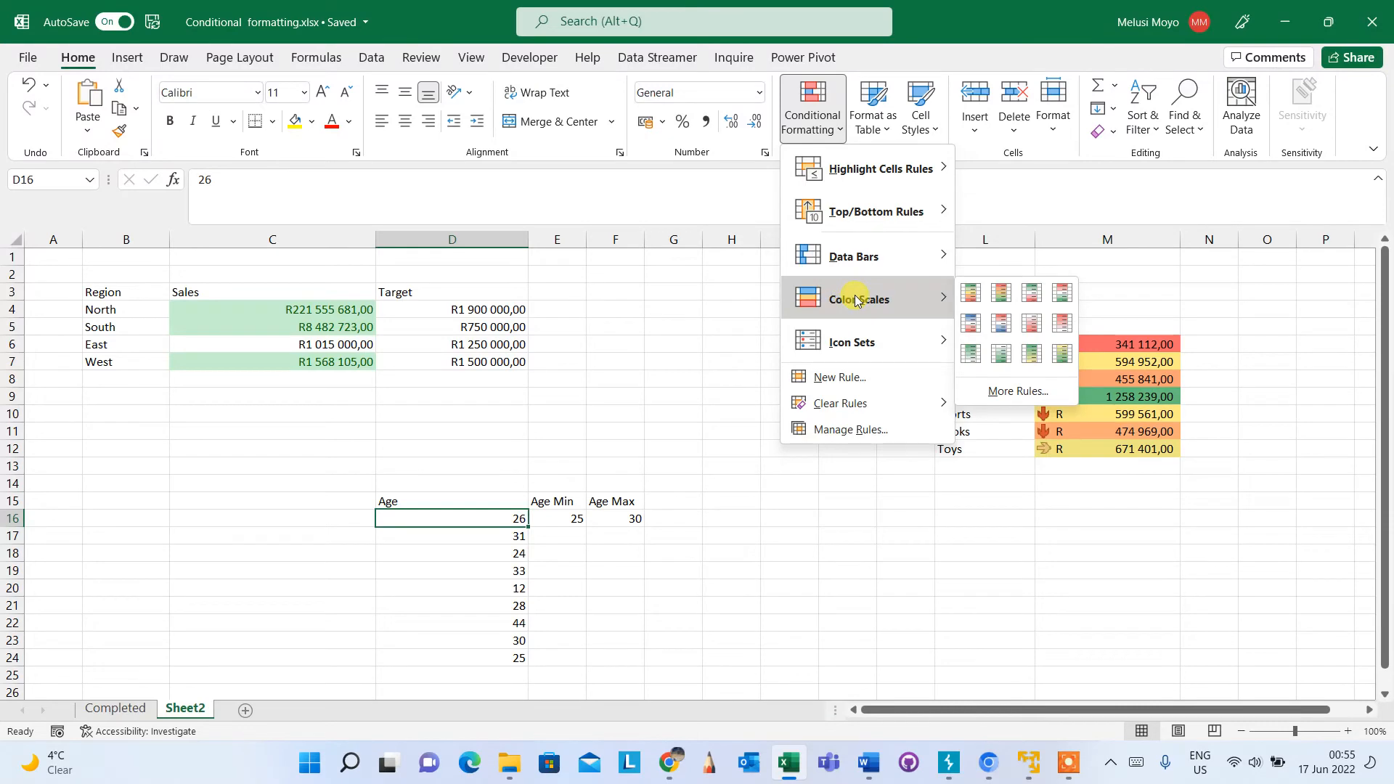
{"action": "left_click", "coordinate": [839, 378]}
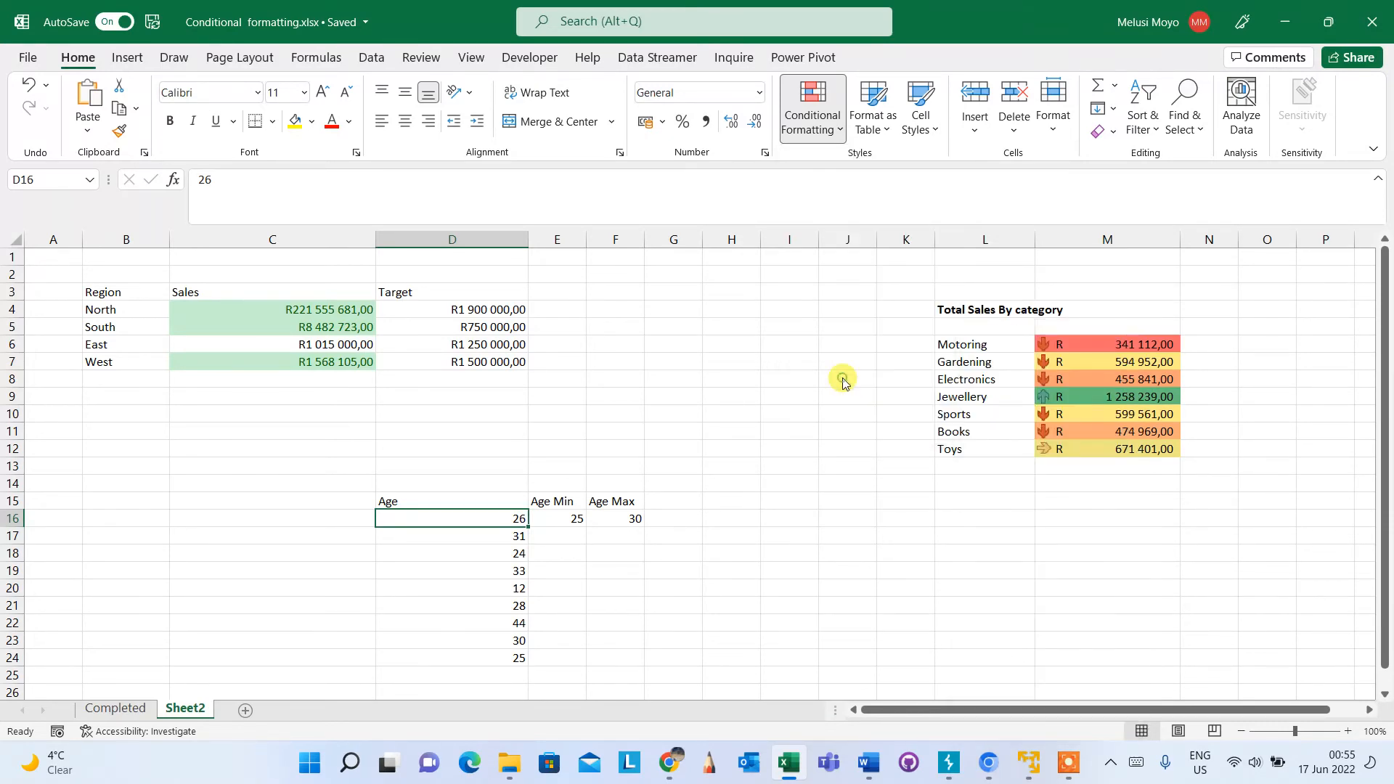
{"action": "left_click_drag", "start_coordinate": [920, 153], "coordinate": [899, 277]}
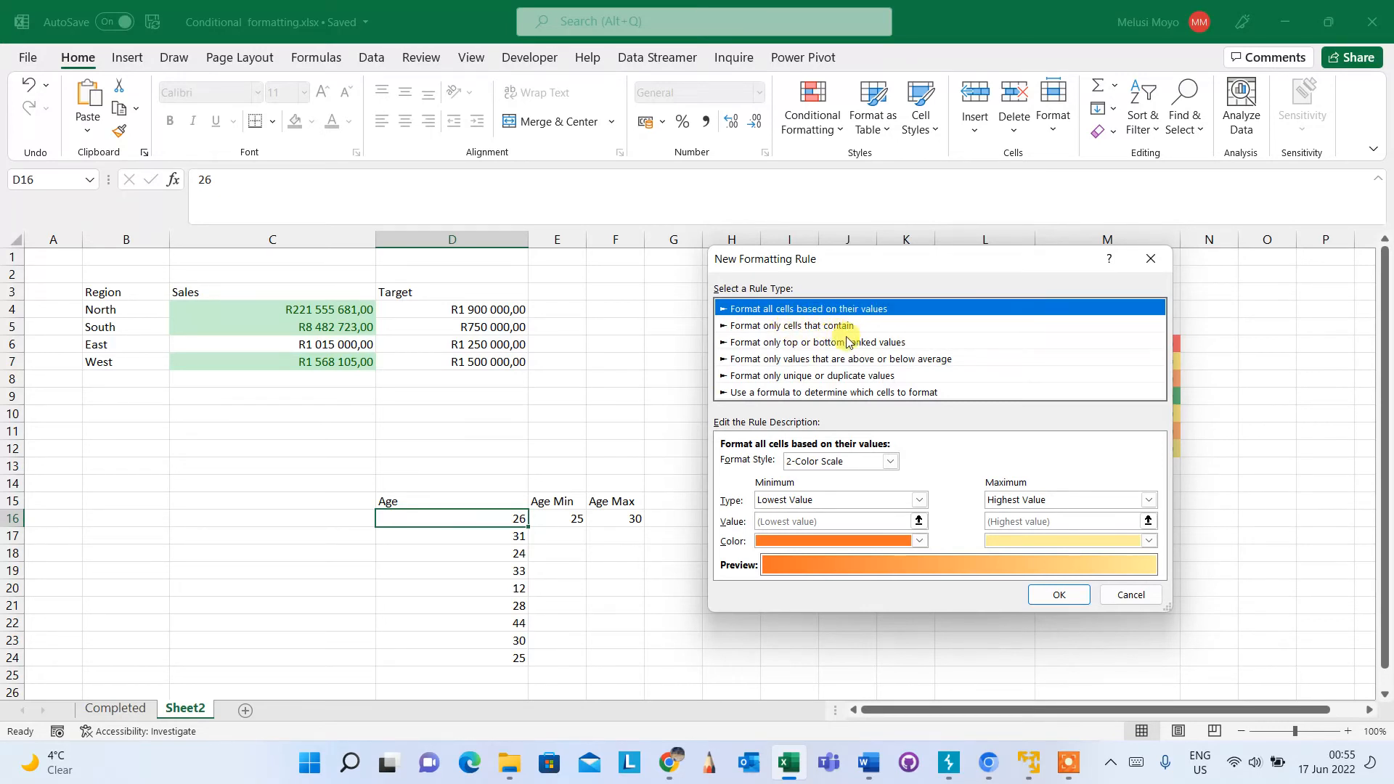
{"action": "left_click", "coordinate": [802, 392]}
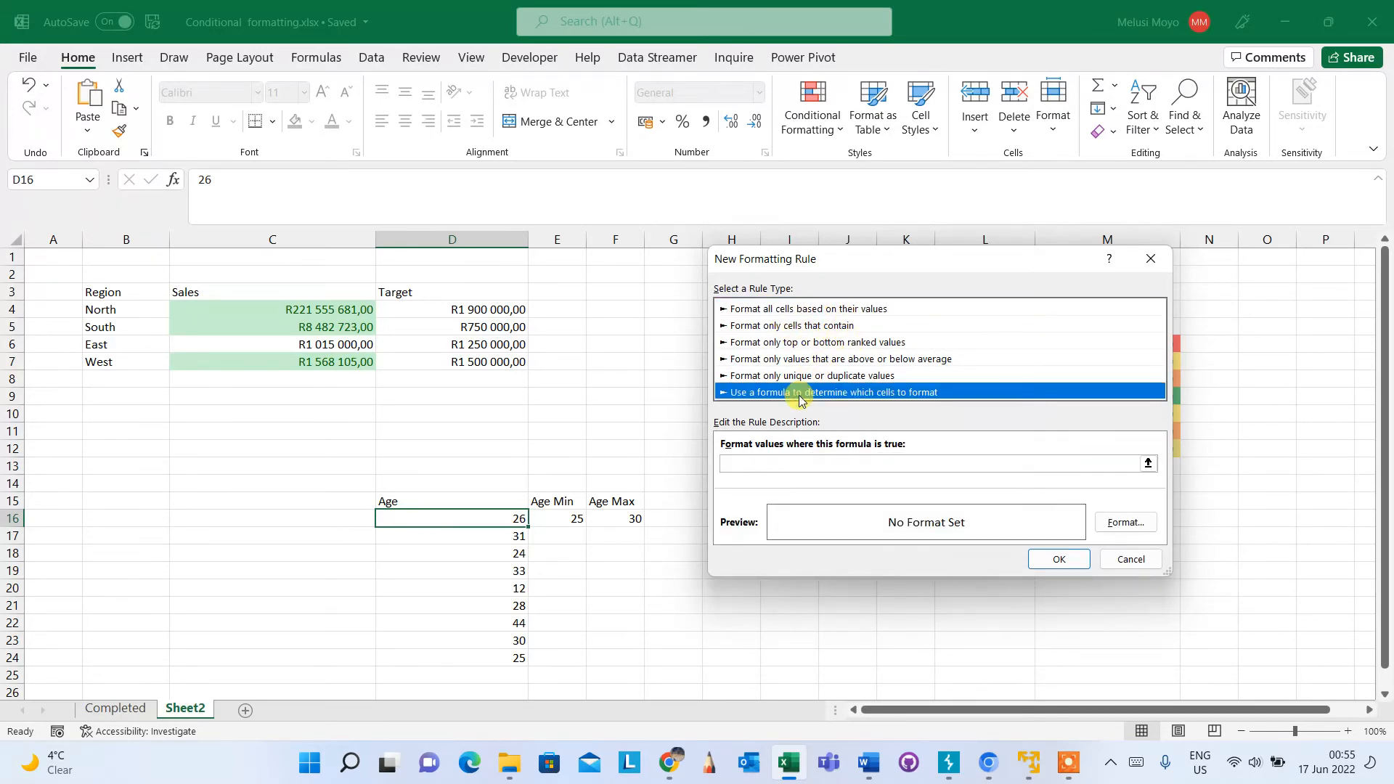
Enter the rule formula =D16>=$E$16, comparing the relative age reference with the absolute minimum age
{"action": "left_click", "coordinate": [756, 463]}
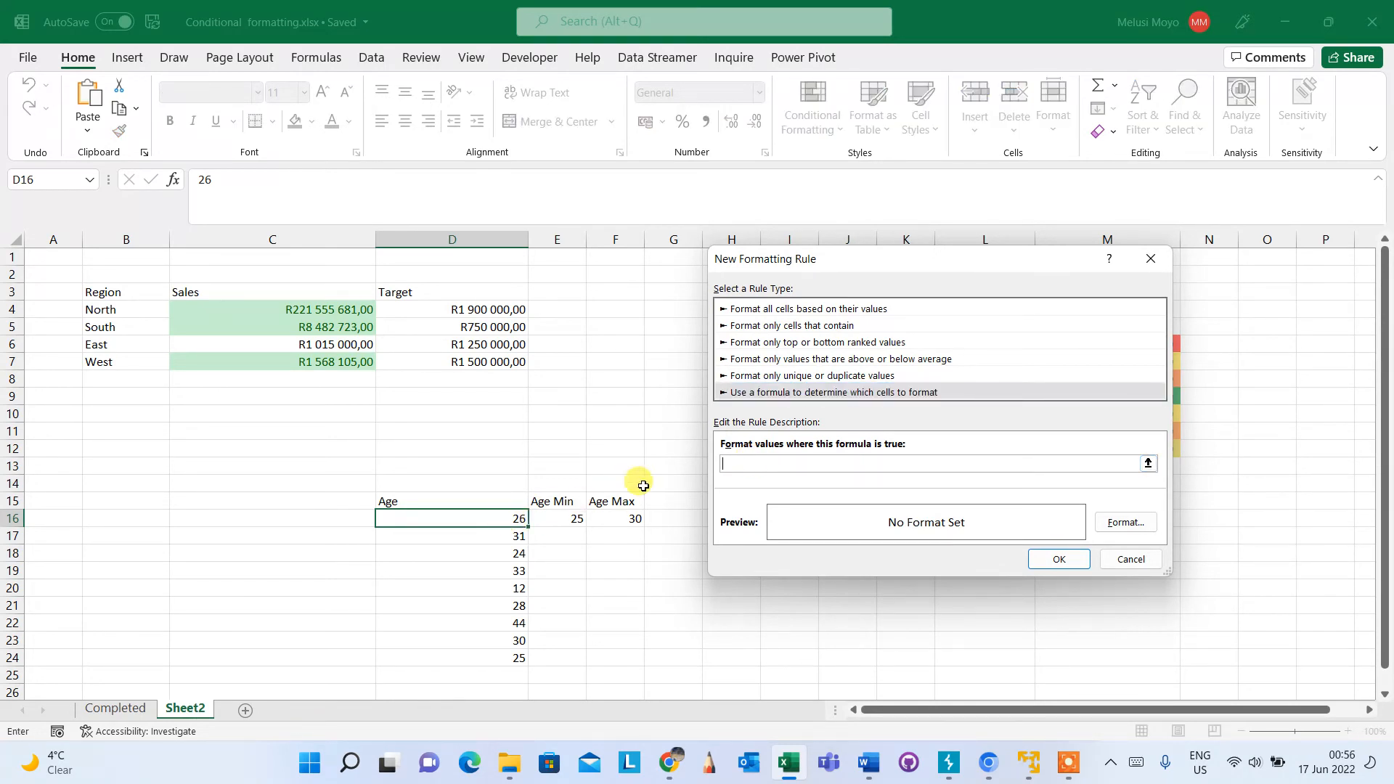
{"action": "type", "text": "="}
{"action": "left_click", "coordinate": [506, 519]}
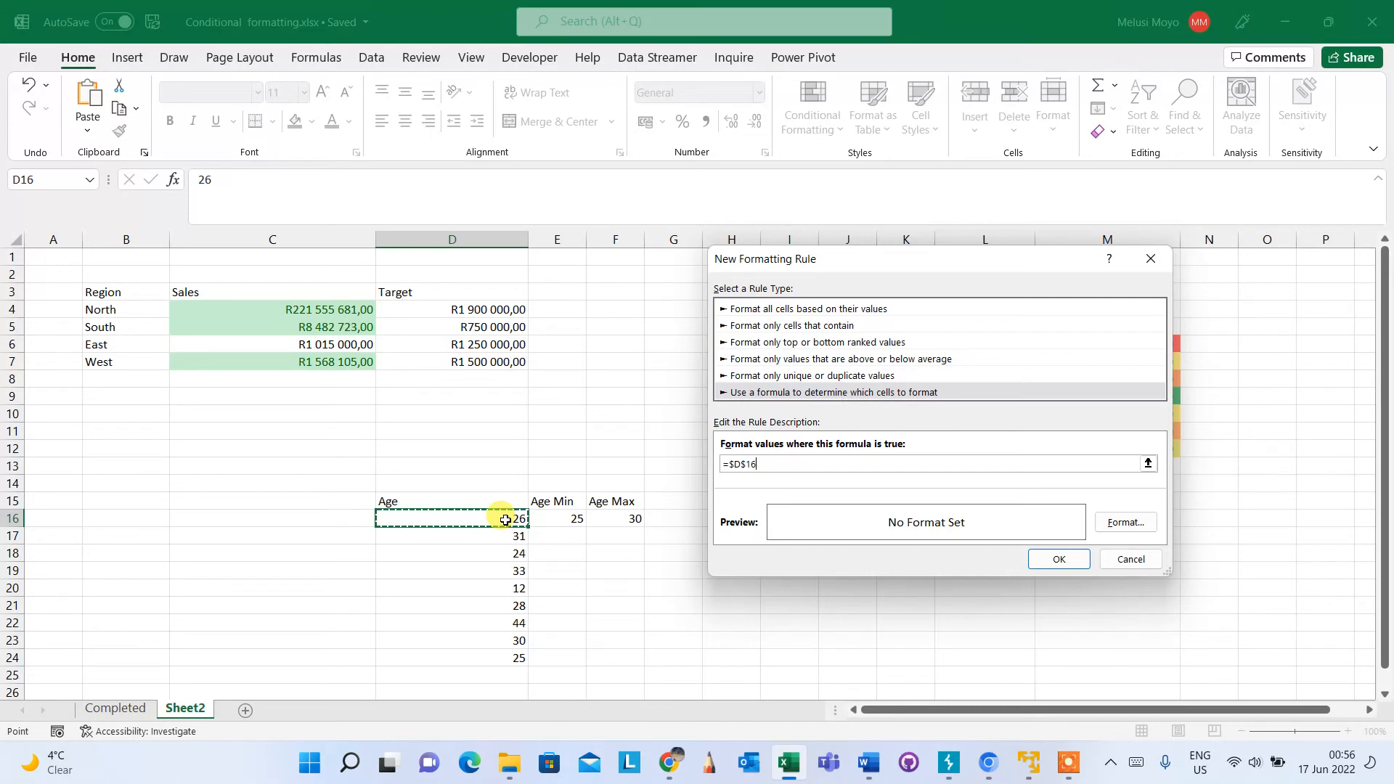
{"action": "left_click", "coordinate": [735, 462]}
{"action": "key", "text": "BackSpace"}
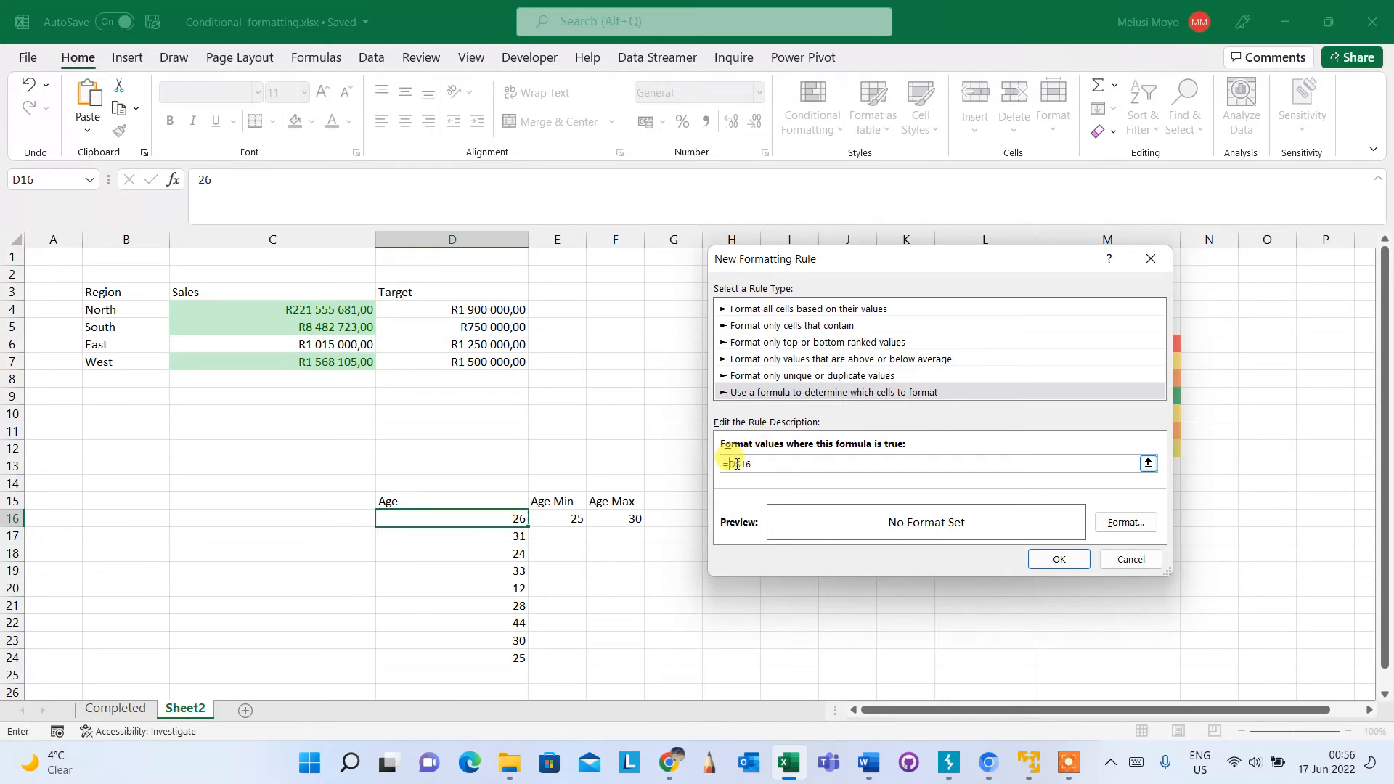
{"action": "left_click", "coordinate": [741, 463]}
{"action": "key", "text": "BackSpace"}
{"action": "left_click", "coordinate": [757, 468]}
{"action": "type", "text": ">="}
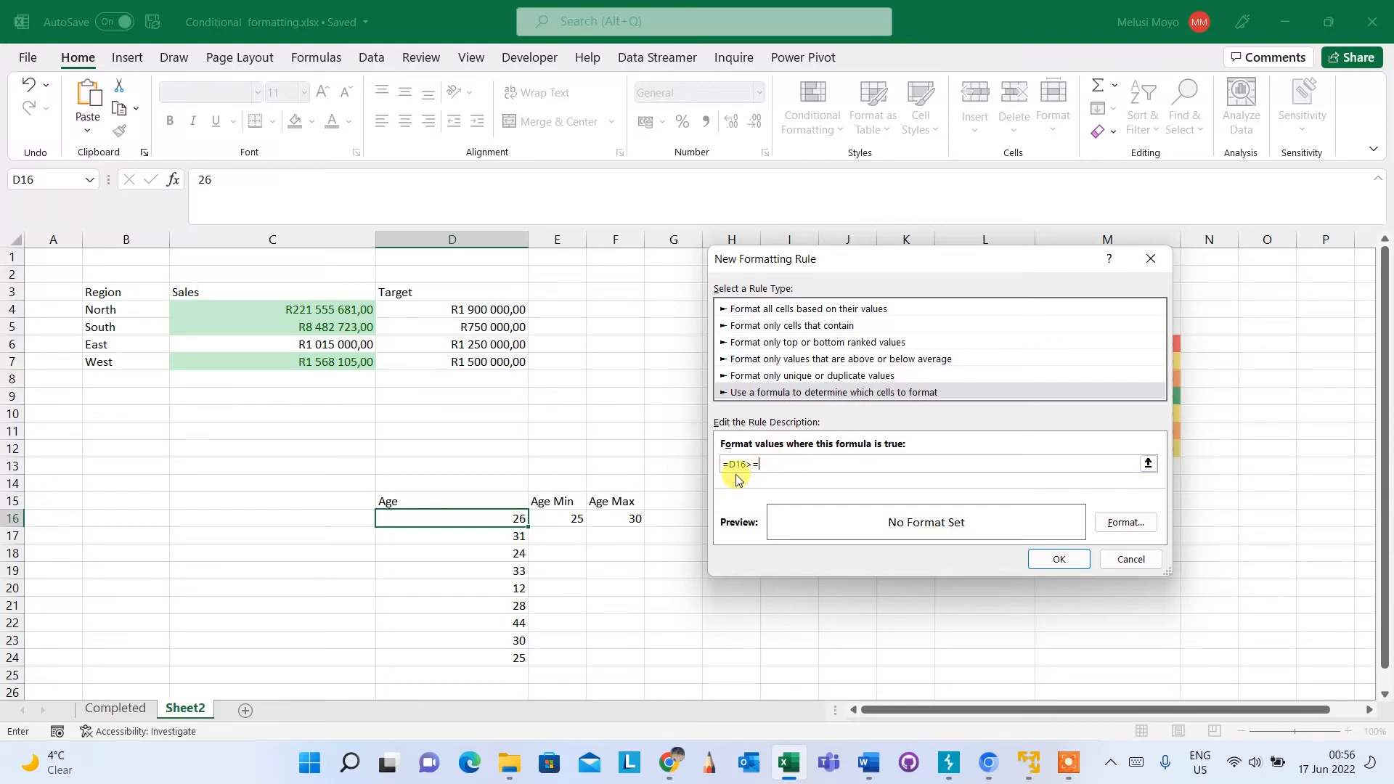
{"action": "left_click", "coordinate": [582, 518]}
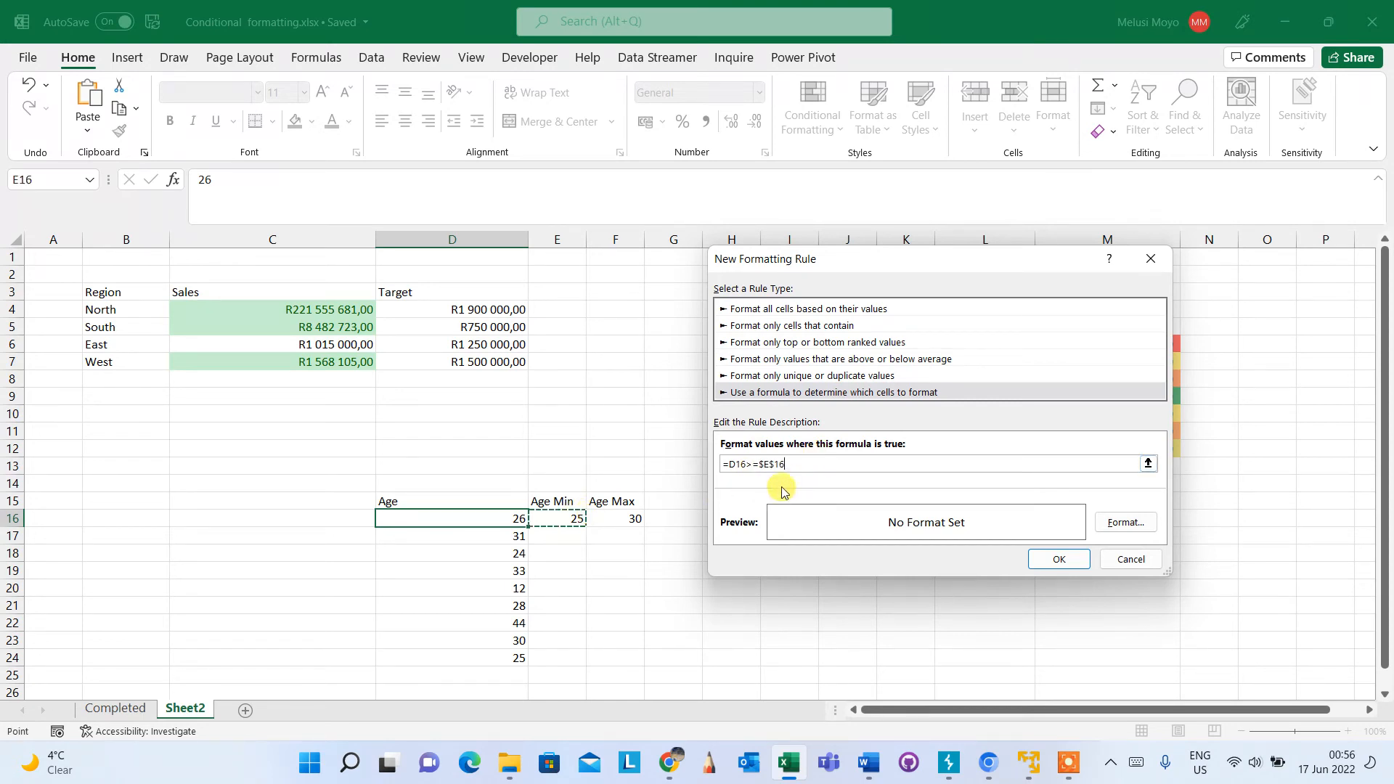
Wrap the condition in an AND function and add the maximum-age test, giving =and(D16>=$E$16;$D$16<=$F$16)
{"action": "left_click", "coordinate": [731, 463]}
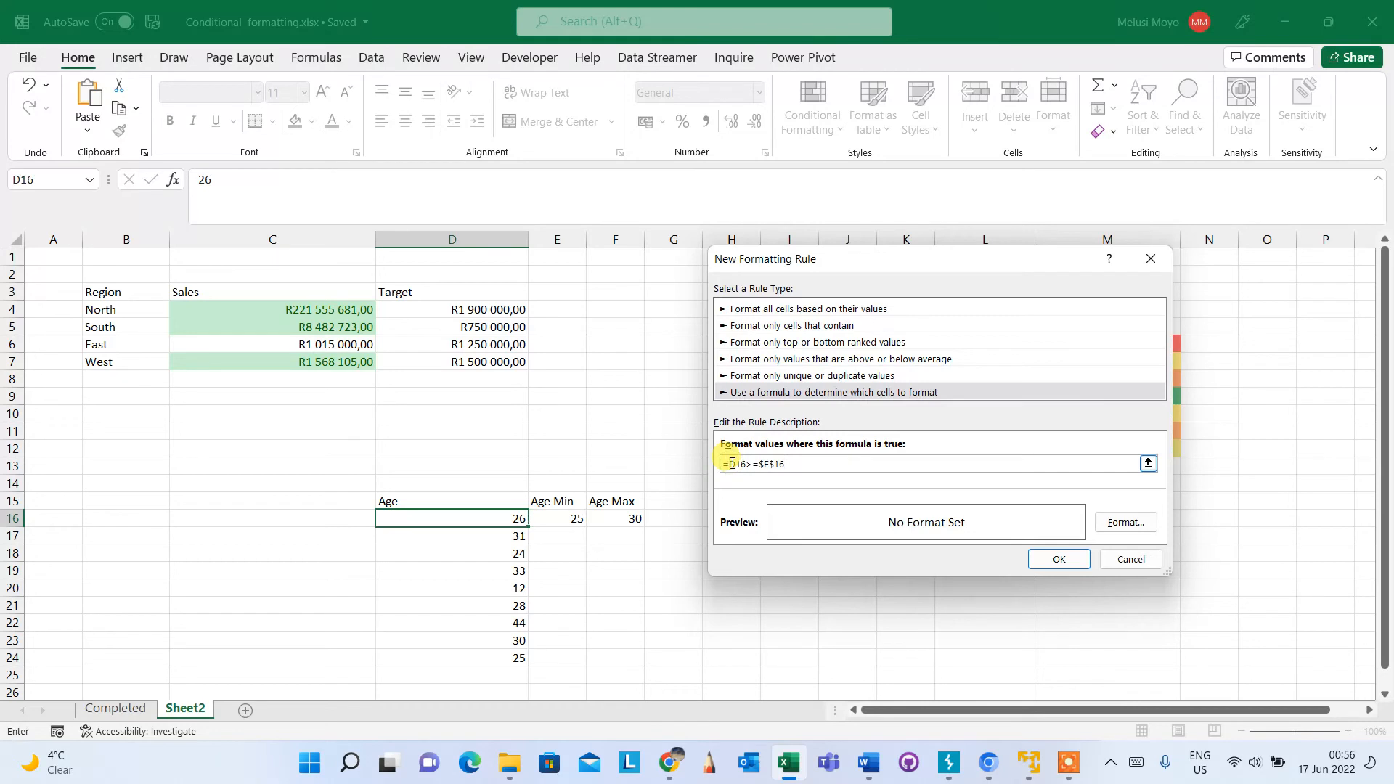
{"action": "type", "text": "and("}
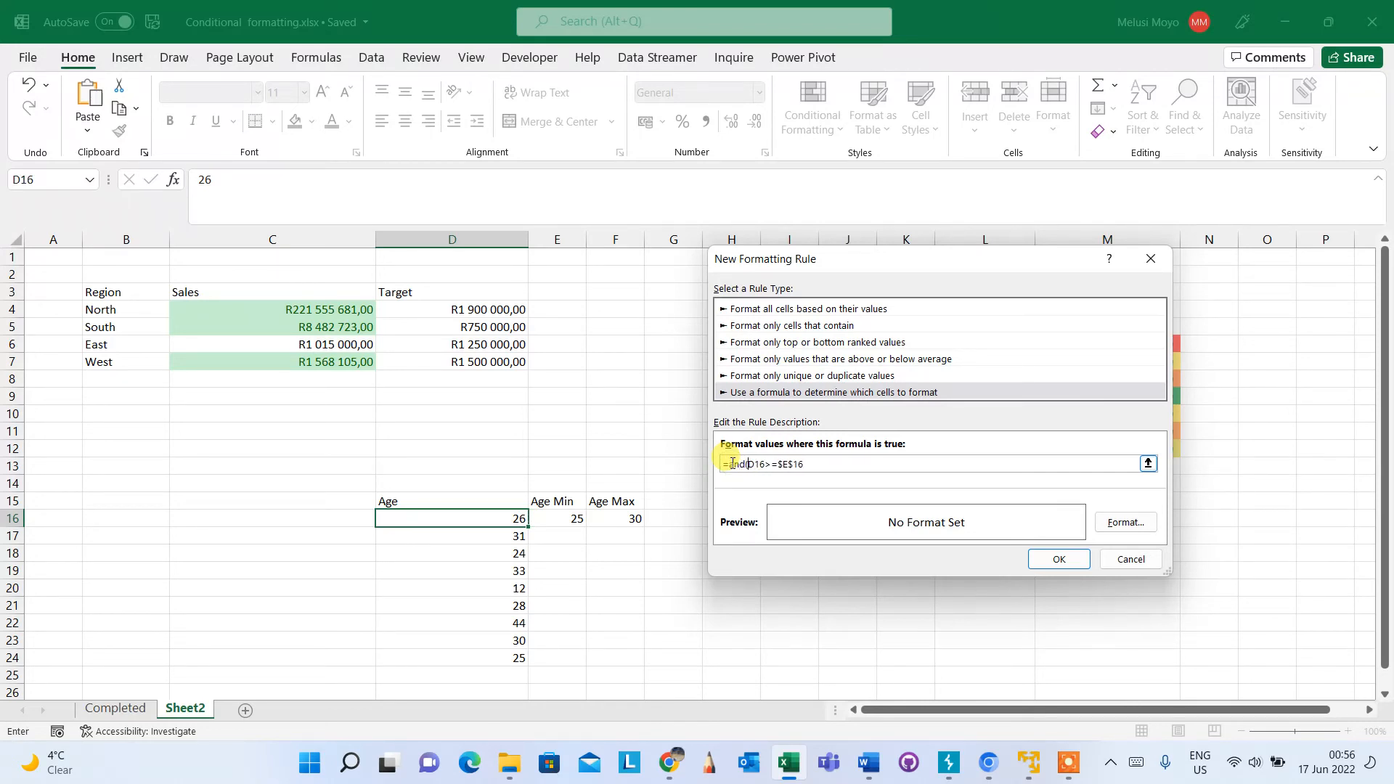
{"action": "left_click", "coordinate": [831, 468]}
{"action": "left_click", "coordinate": [477, 514]}
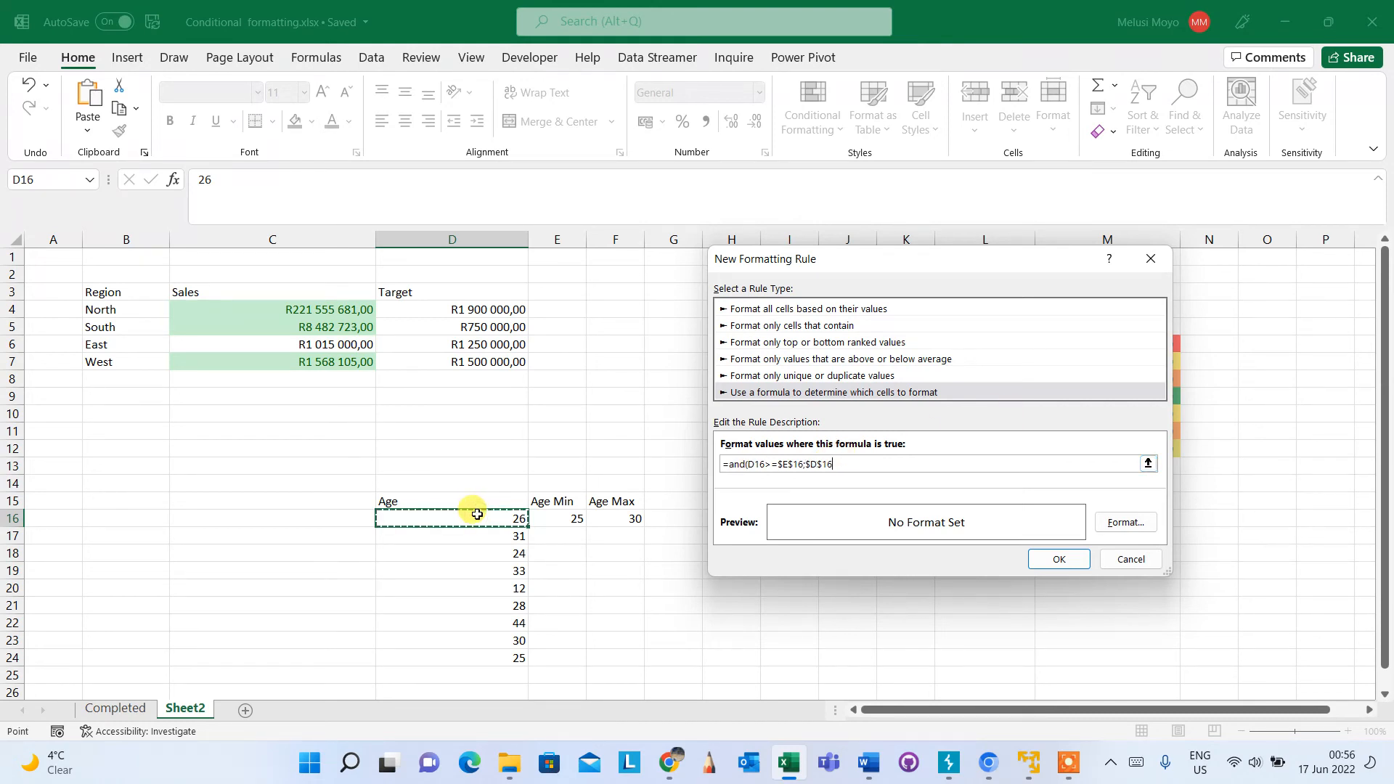
{"action": "type", "text": "<="}
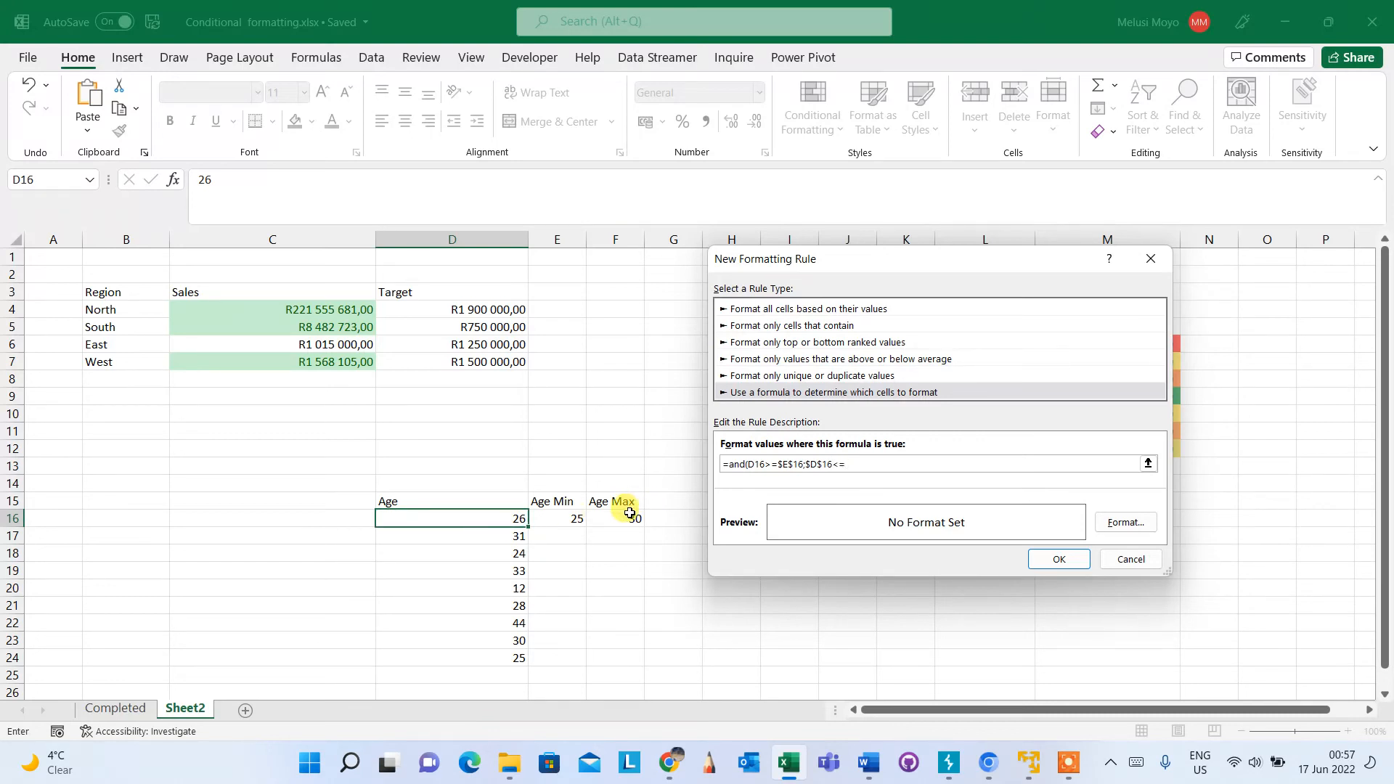
{"action": "left_click", "coordinate": [629, 513]}
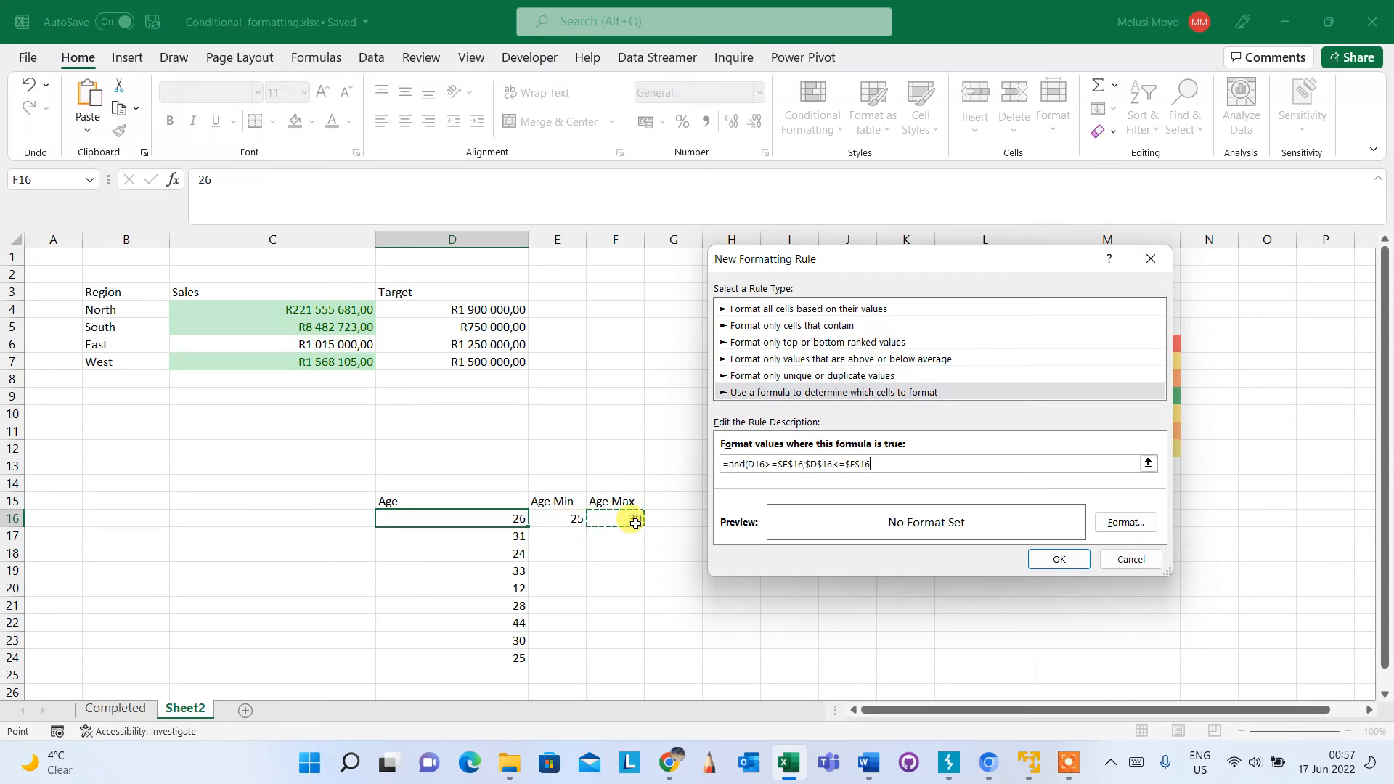
{"action": "type", "text": ")"}
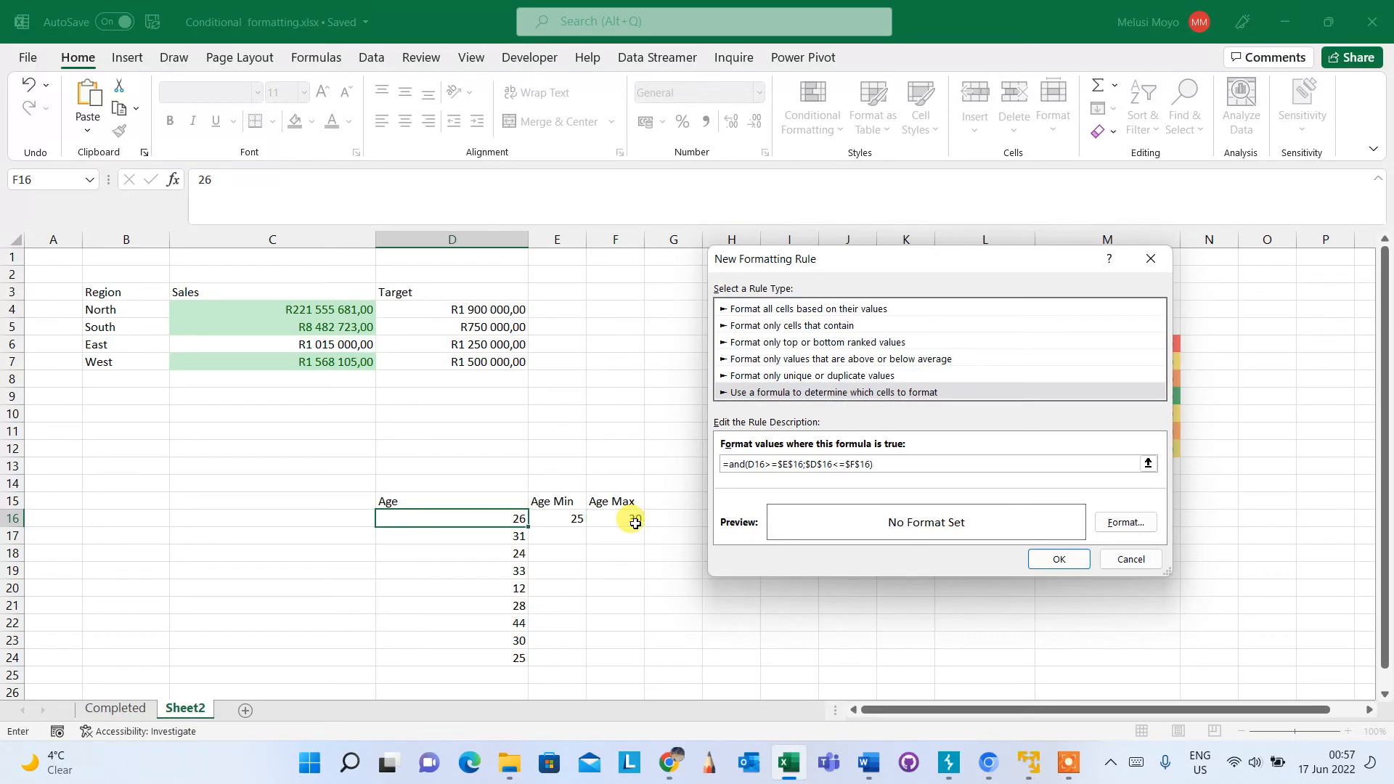
Make the age reference in the maximum-age test relative, so the rule formula reads =and(D16>=$E$16;D16<=$F$16)
{"action": "left_click", "coordinate": [820, 464]}
{"action": "key", "text": "BackSpace"}
{"action": "left_click", "coordinate": [813, 464]}
{"action": "key", "text": "BackSpace"}
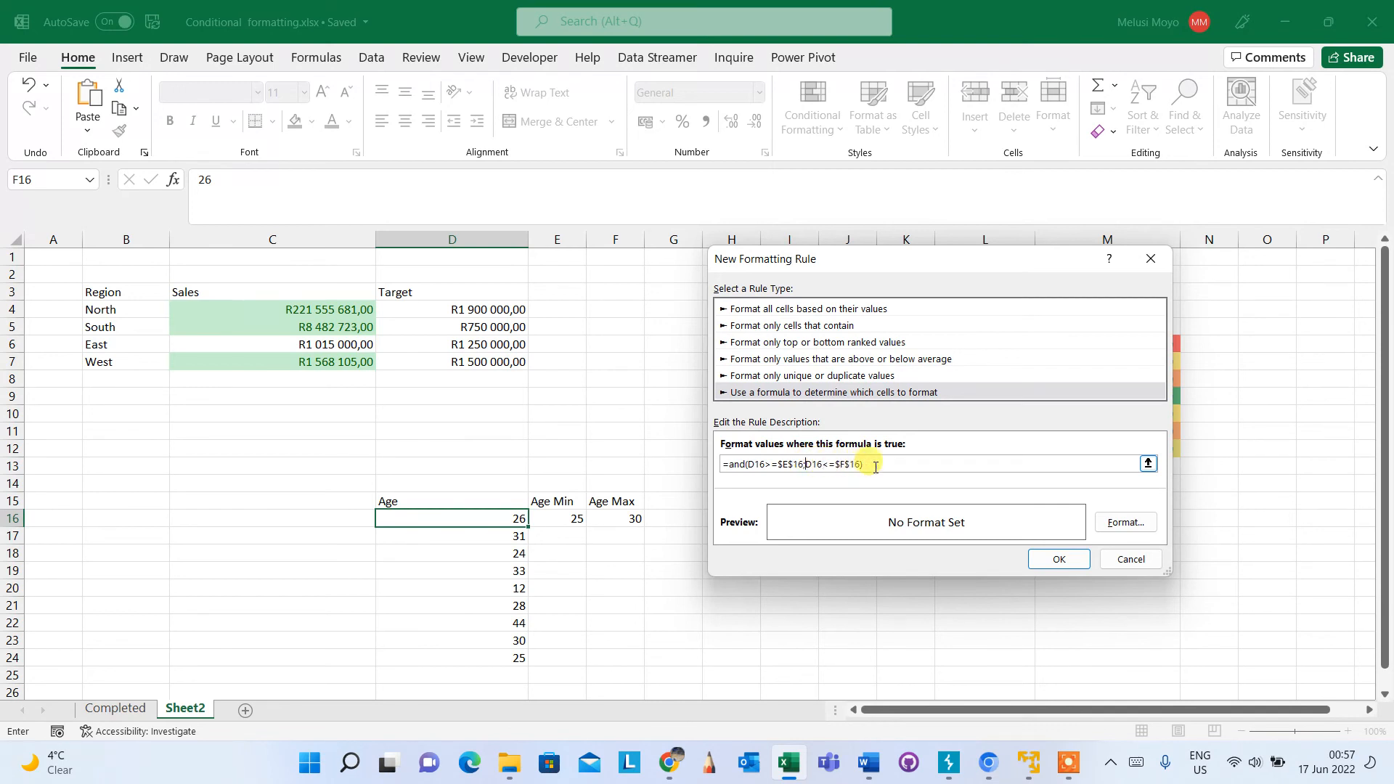
Give the rule a bold font and a light green background fill, and apply it to the first age in D16
{"action": "left_click", "coordinate": [1129, 523]}
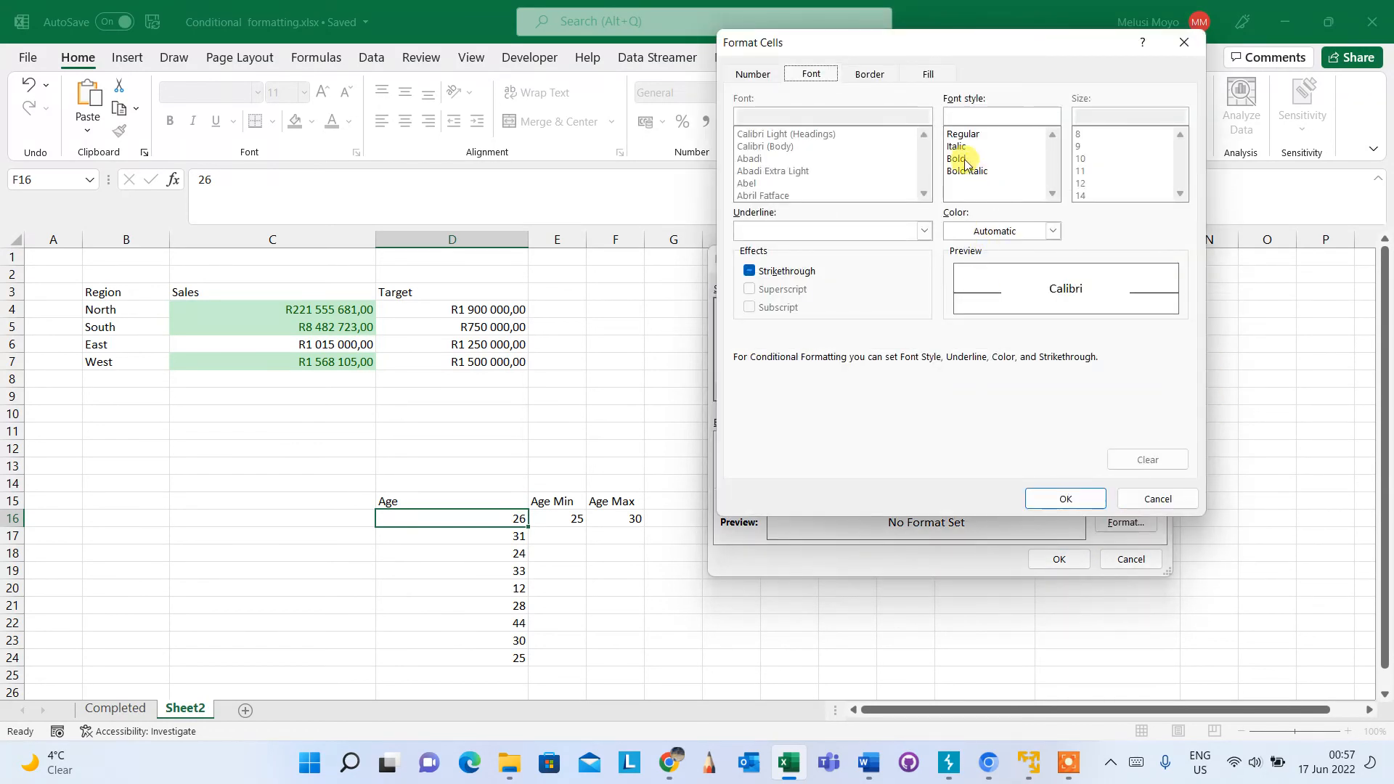
{"action": "left_click", "coordinate": [956, 159]}
{"action": "left_click", "coordinate": [928, 75]}
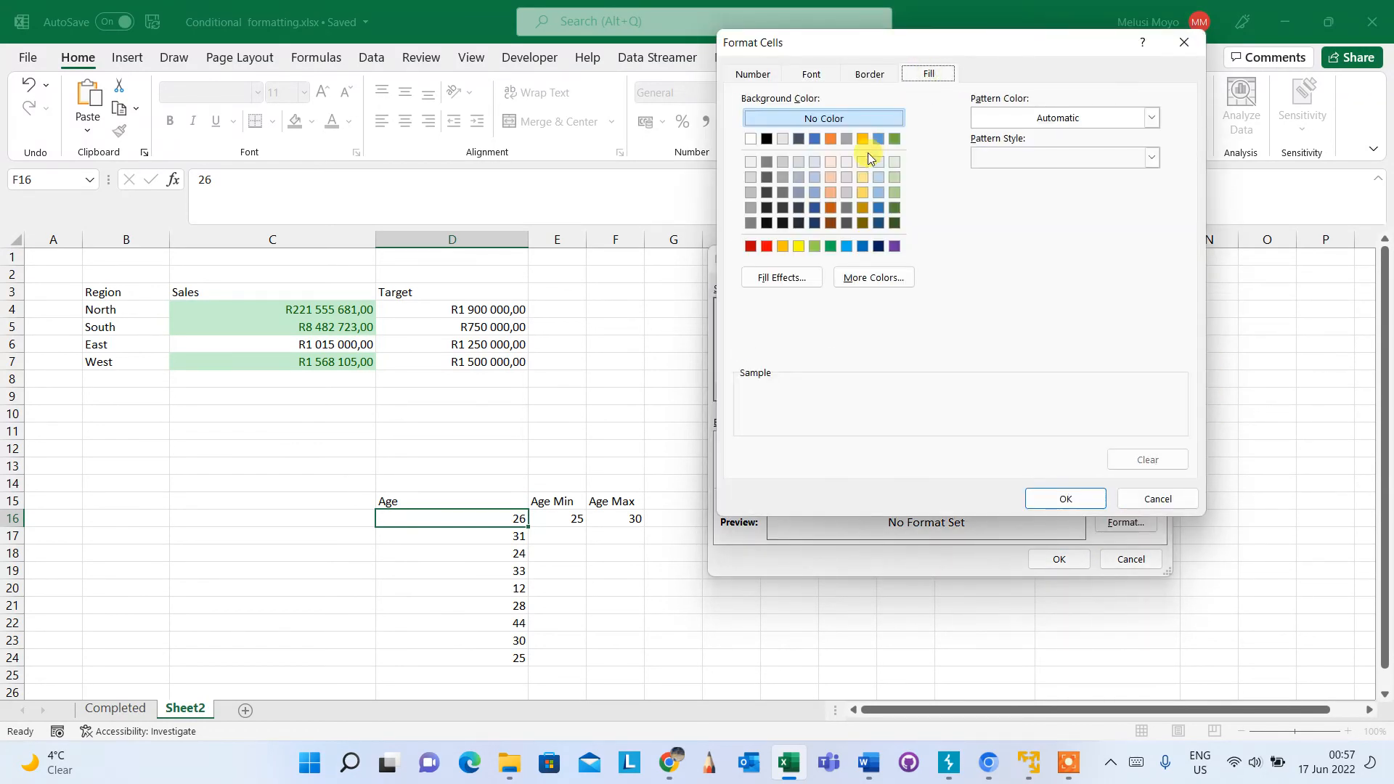
{"action": "left_click", "coordinate": [892, 191]}
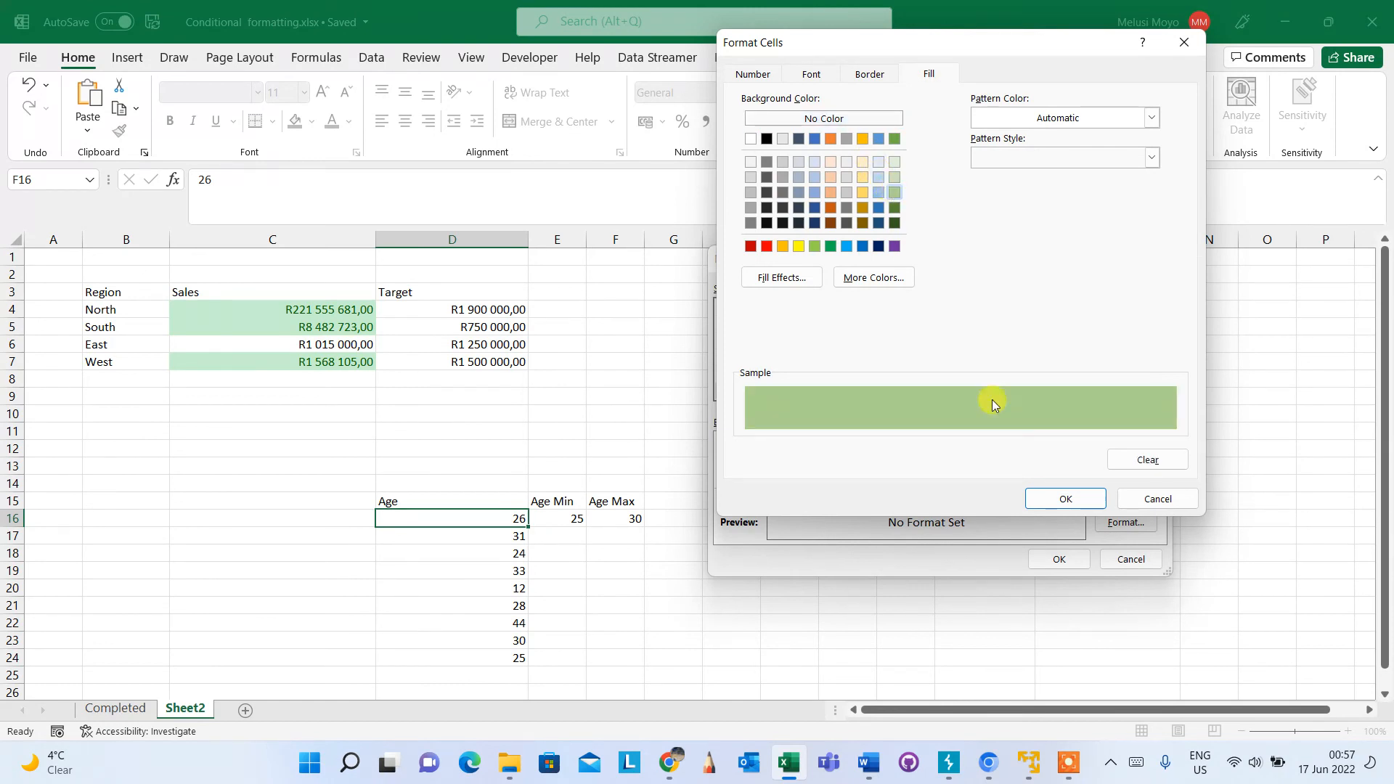
{"action": "left_click", "coordinate": [1059, 498]}
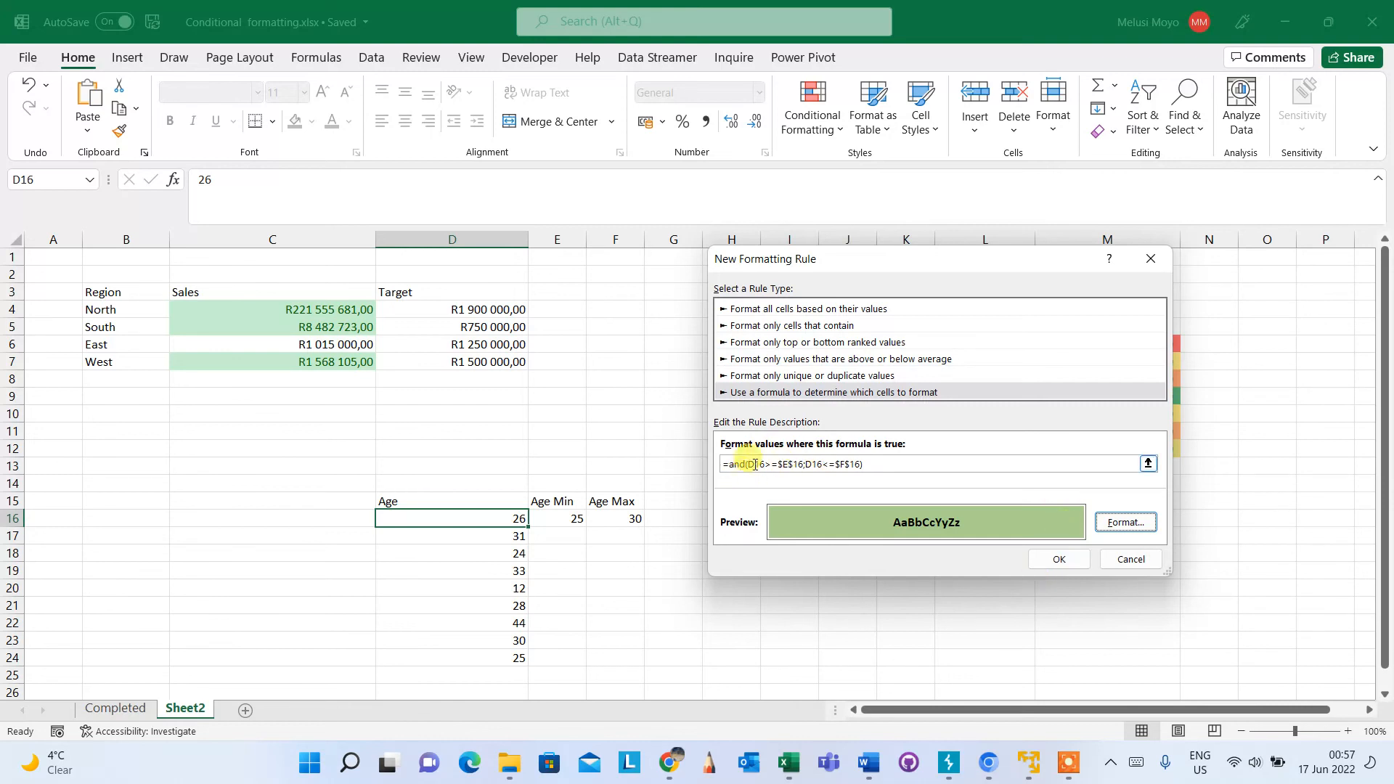
{"action": "left_click_drag", "start_coordinate": [747, 463], "coordinate": [803, 466]}
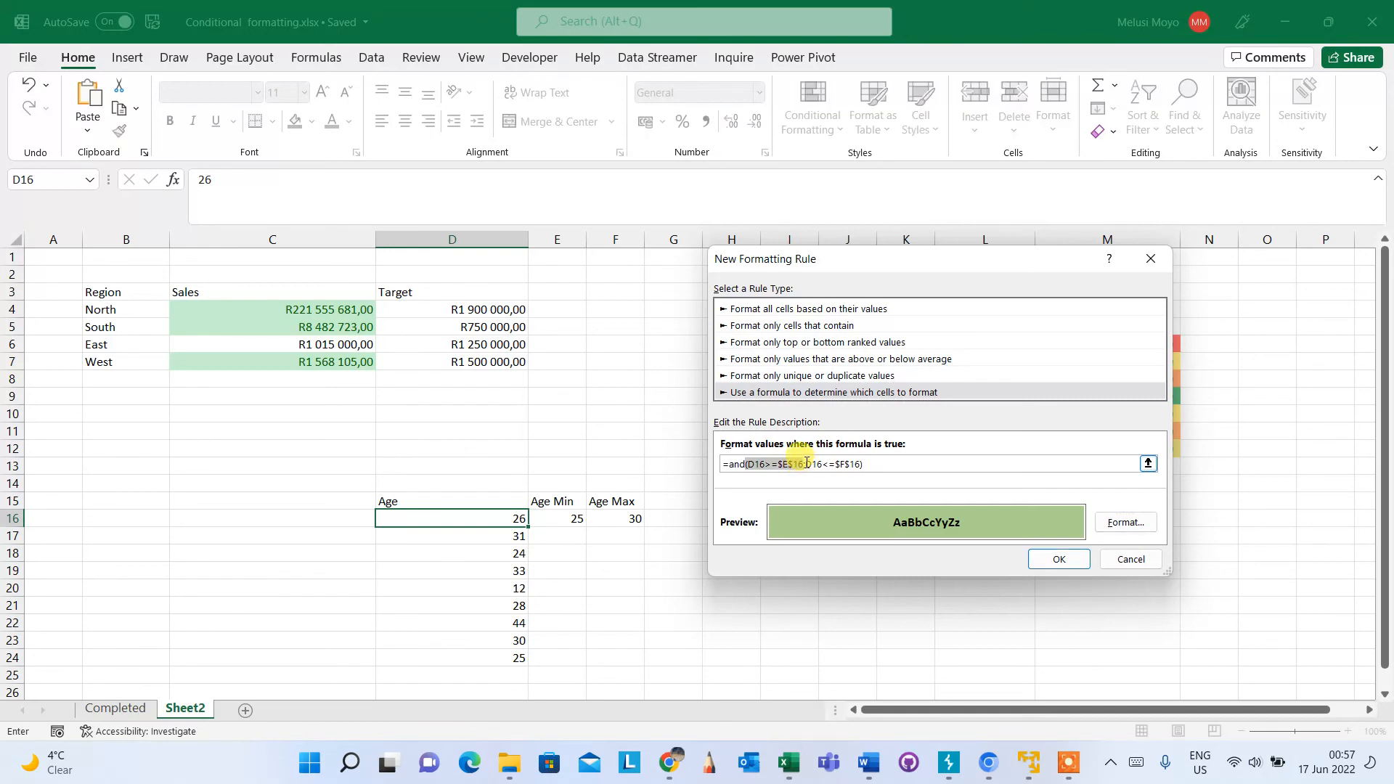
{"action": "left_click_drag", "start_coordinate": [805, 465], "coordinate": [873, 463]}
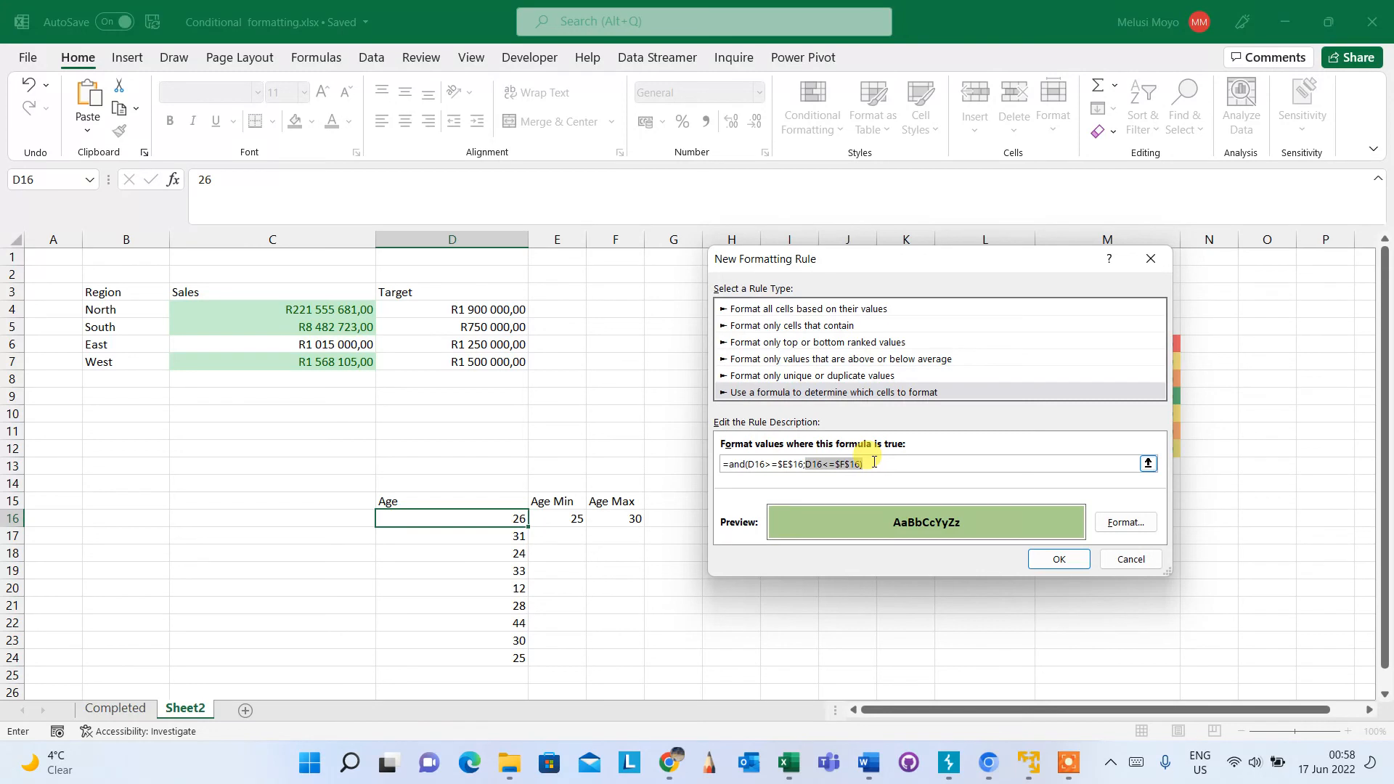
{"action": "left_click", "coordinate": [1043, 556]}
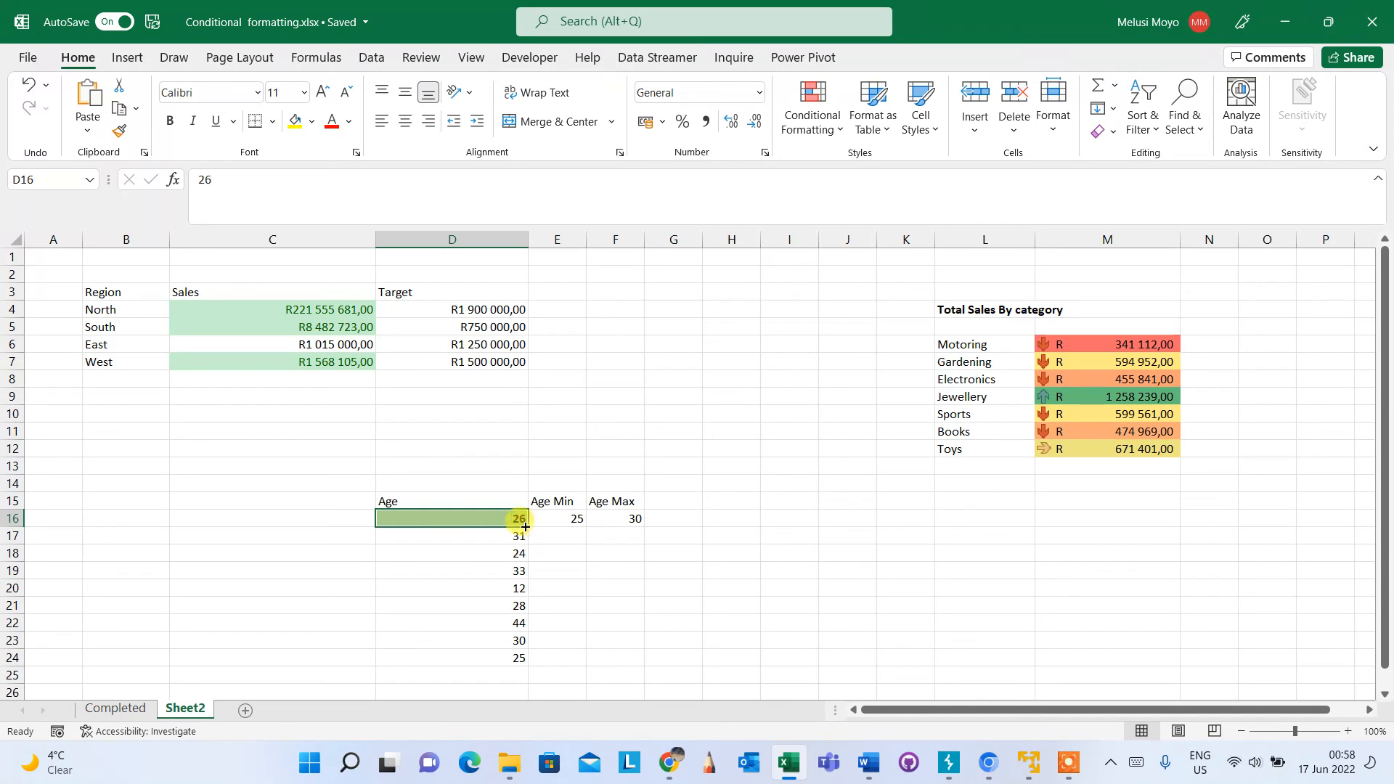
Fill D16 down through D24 with formatting only, extending the age-range rule to all the ages
{"action": "left_click_drag", "start_coordinate": [527, 525], "coordinate": [520, 661]}
{"action": "left_click", "coordinate": [556, 686]}
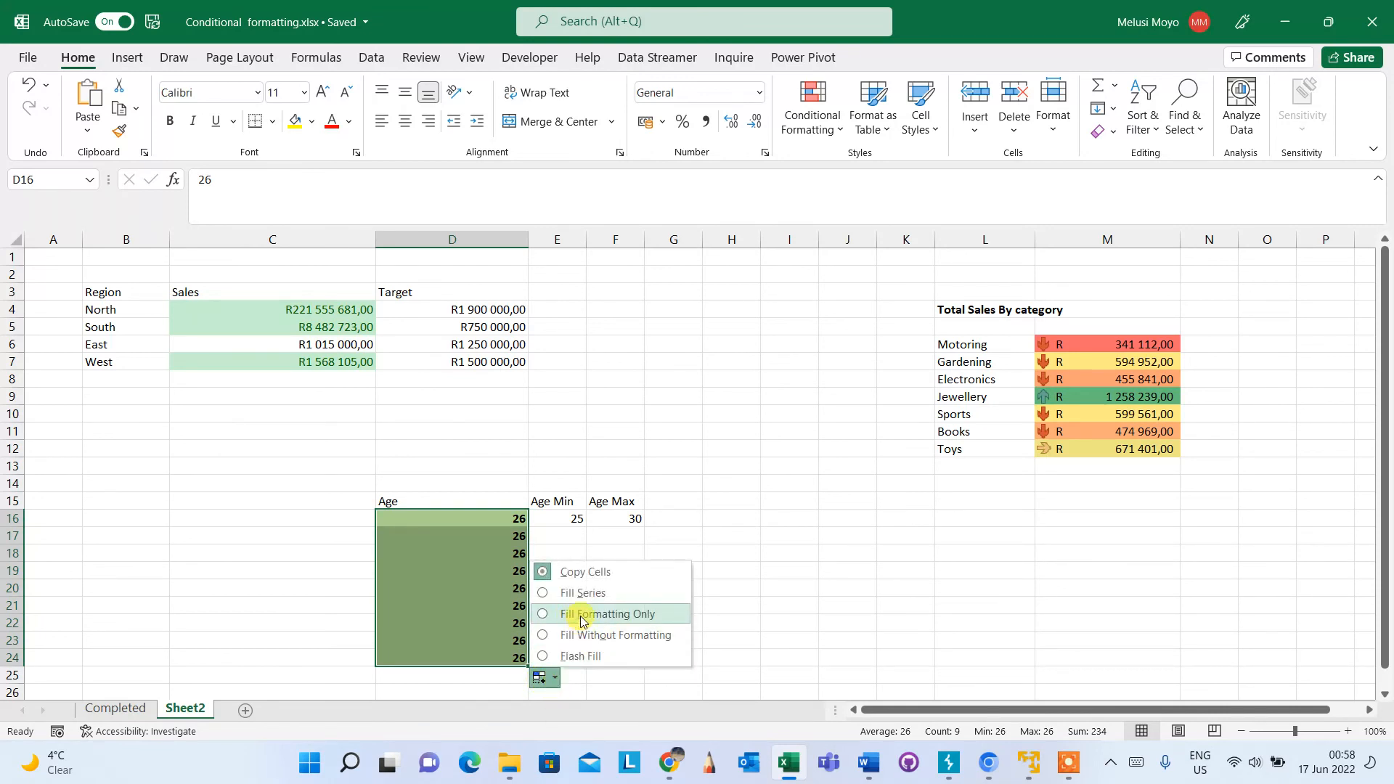
{"action": "left_click", "coordinate": [580, 621]}
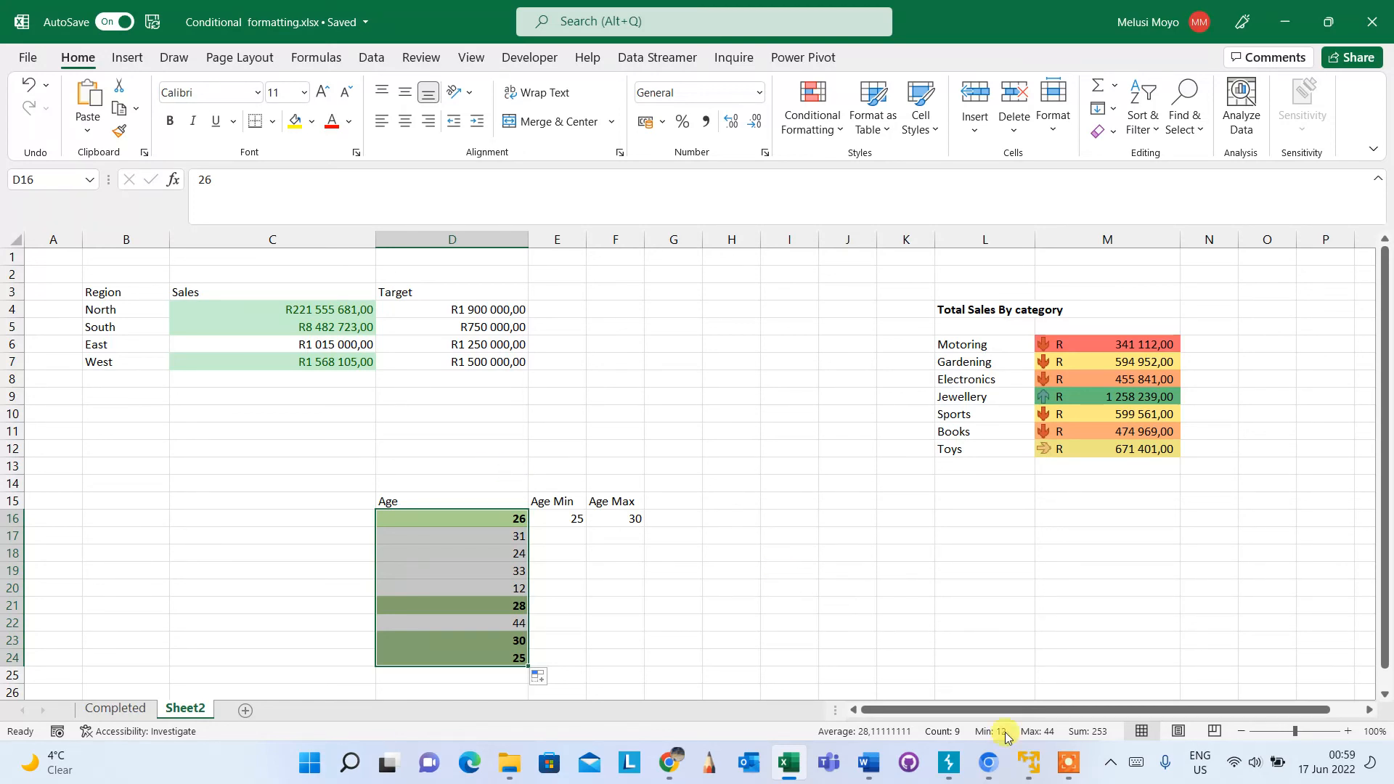
{"action": "left_click", "coordinate": [1068, 762]}
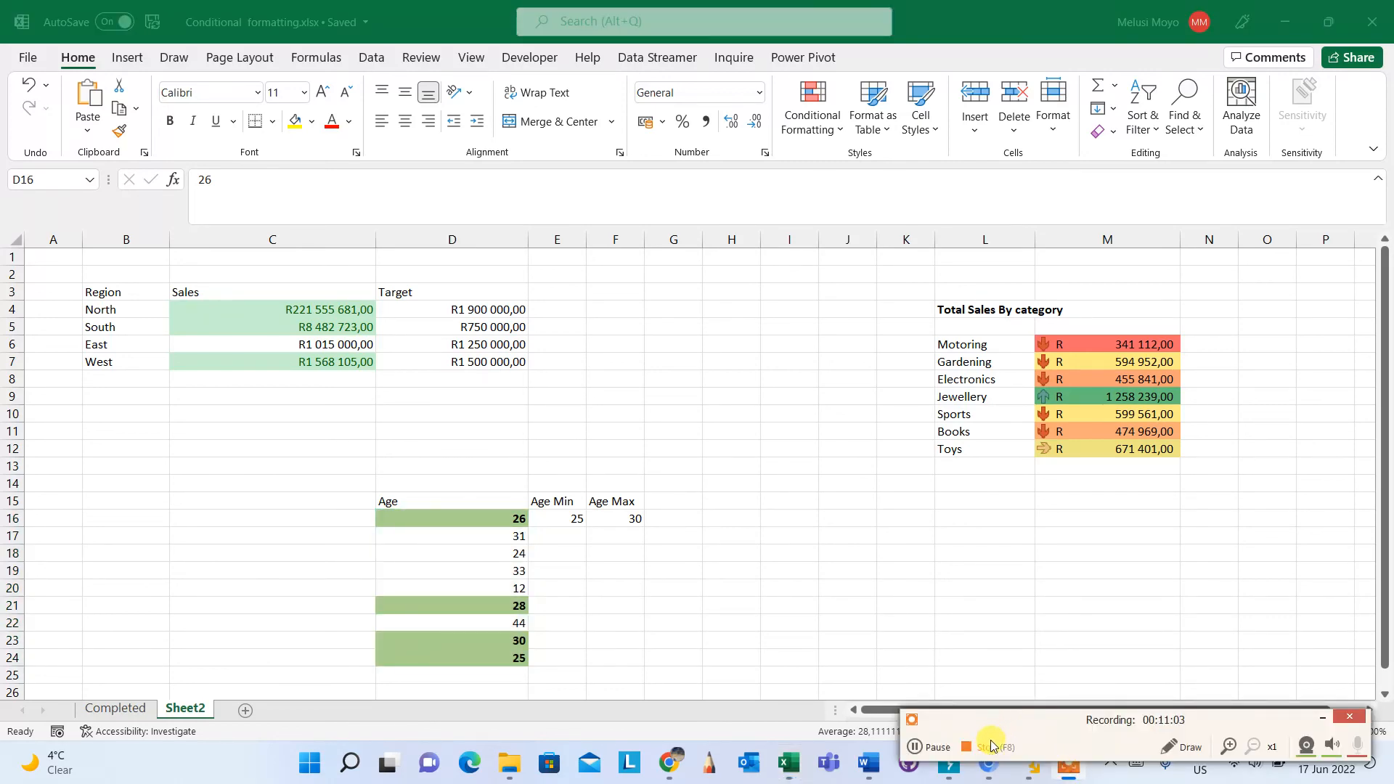